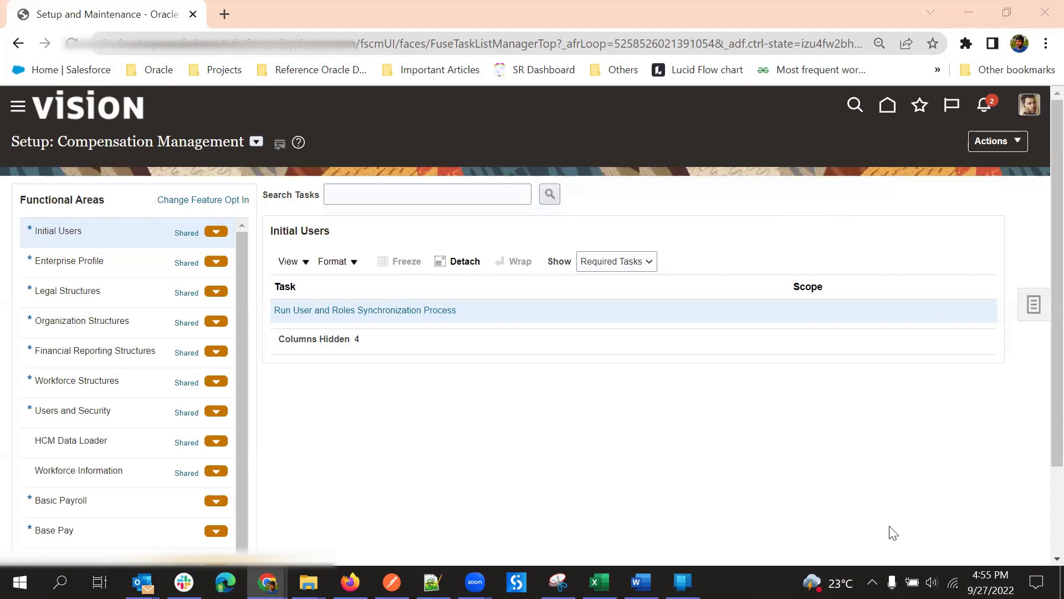
Step: Search the setup tasks for "manage profile op" and open the Manage Profile Options task
{"action": "left_click", "coordinate": [1033, 304]}
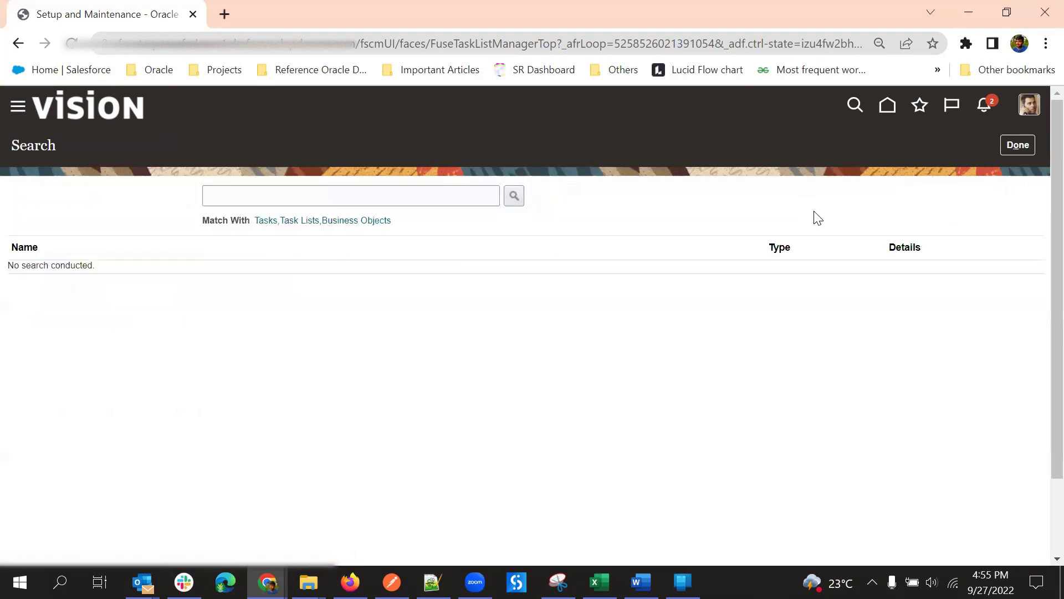
{"action": "left_click", "coordinate": [414, 200]}
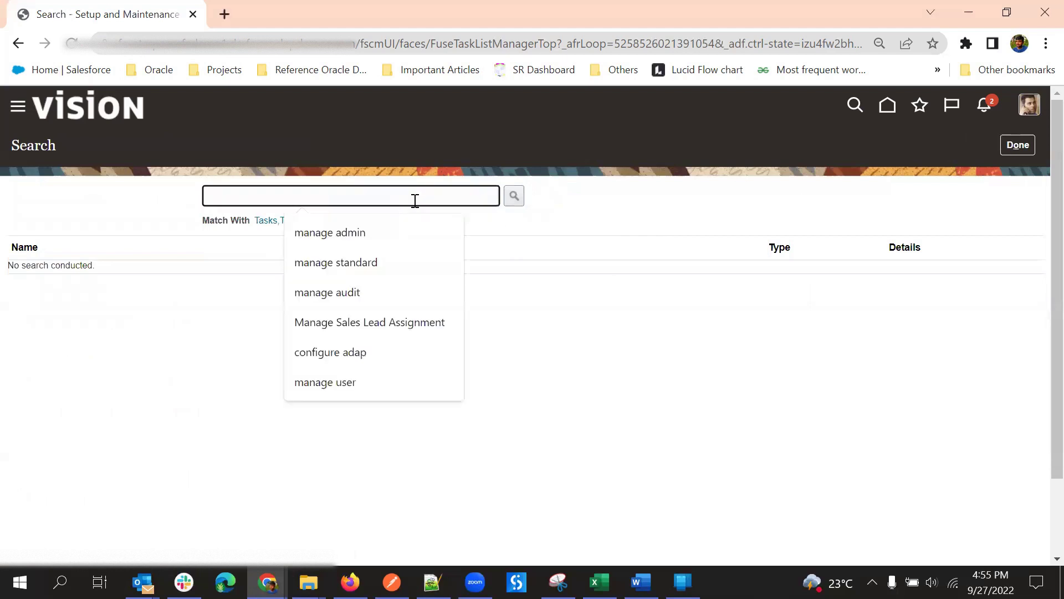
{"action": "type", "text": "MAnage"}
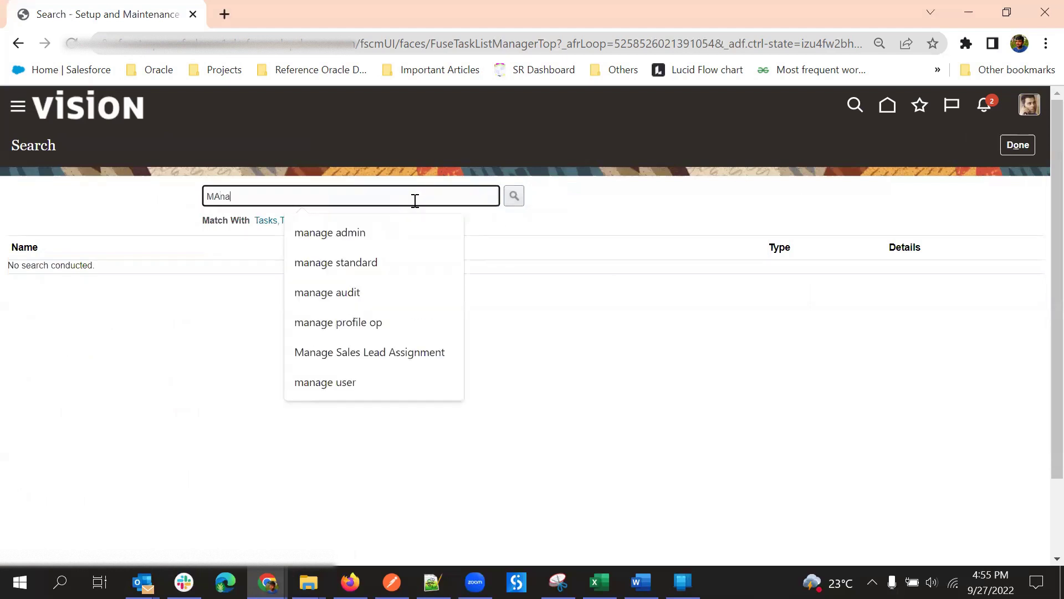
{"action": "key", "text": "BackSpace"}
{"action": "key", "text": "BackSpace"}
{"action": "key", "text": "BackSpace"}
{"action": "key", "text": "BackSpace"}
{"action": "key", "text": "BackSpace"}
{"action": "key", "text": "BackSpace"}
{"action": "type", "text": "Ma"}
{"action": "type", "text": "nage Profile"}
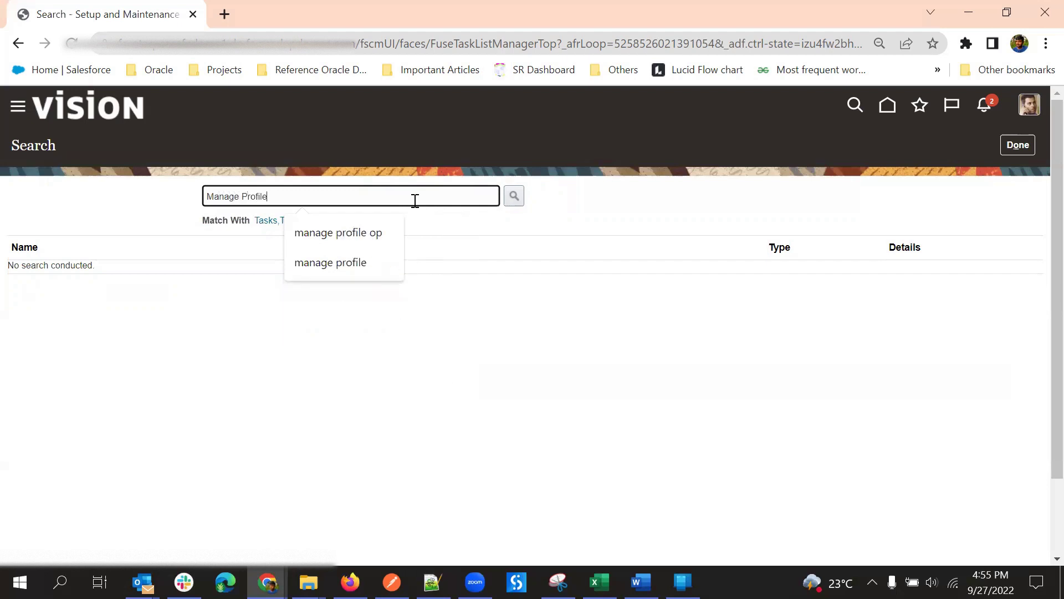
{"action": "key", "text": "Down"}
{"action": "key", "text": "Return"}
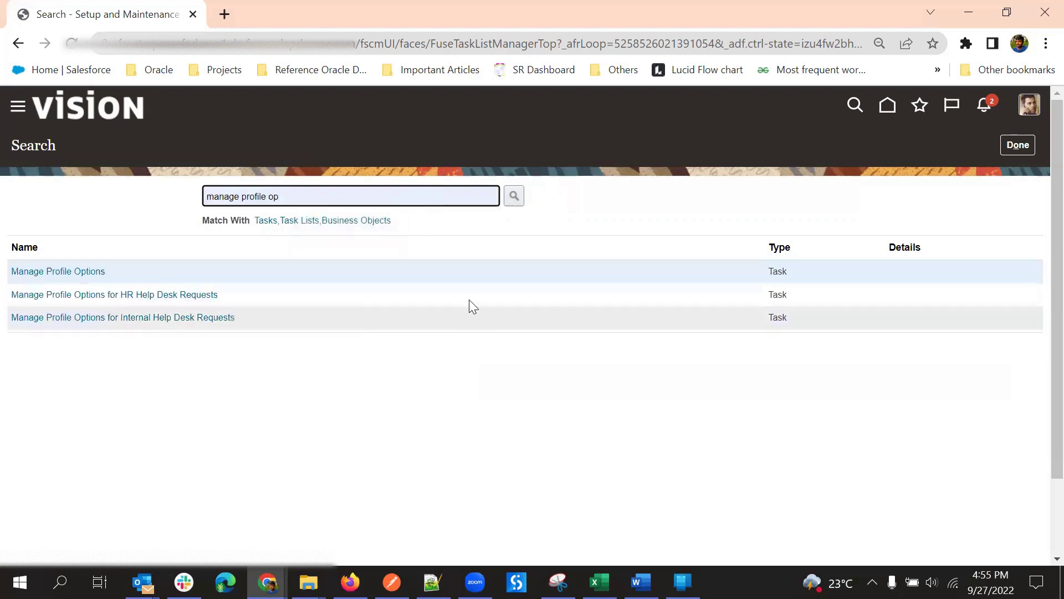
{"action": "left_click", "coordinate": [68, 272]}
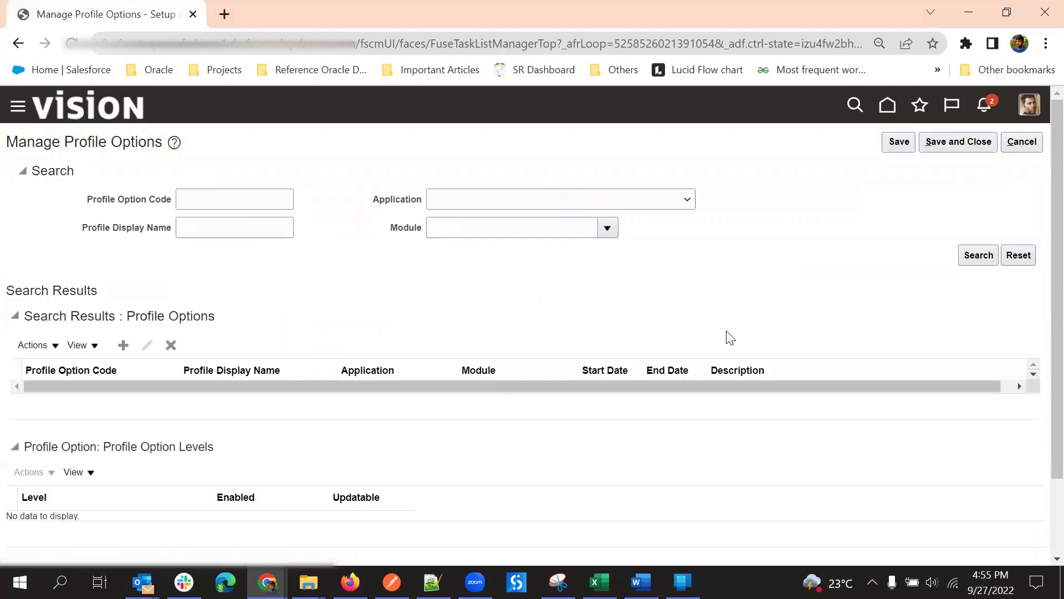
Step: List the existing profile options, then start a new one with the code DEMO_ACCOUNT_PRIORITY
{"action": "left_click", "coordinate": [969, 256]}
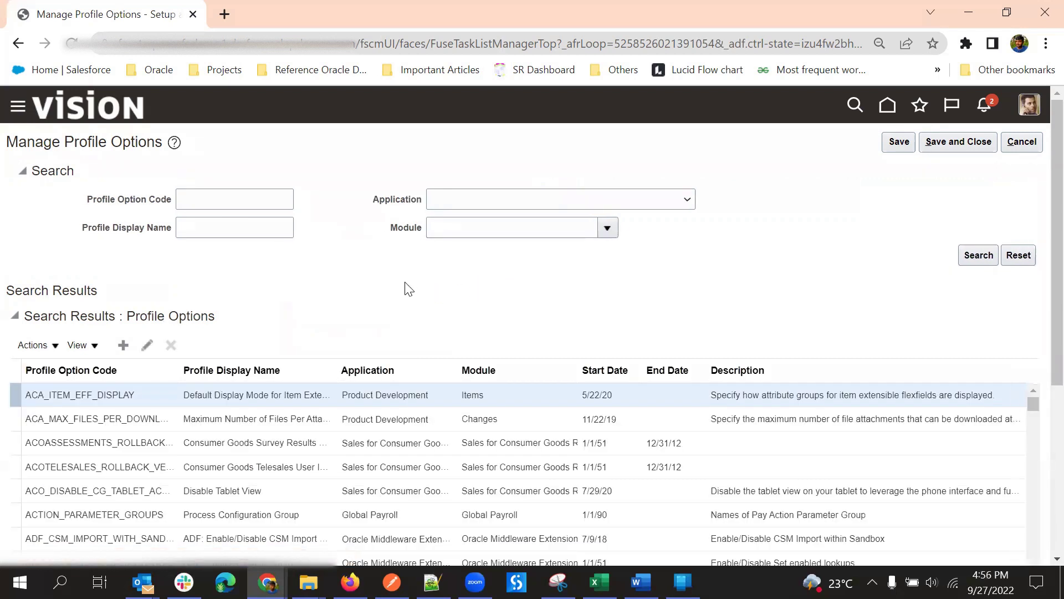
{"action": "left_click", "coordinate": [122, 346]}
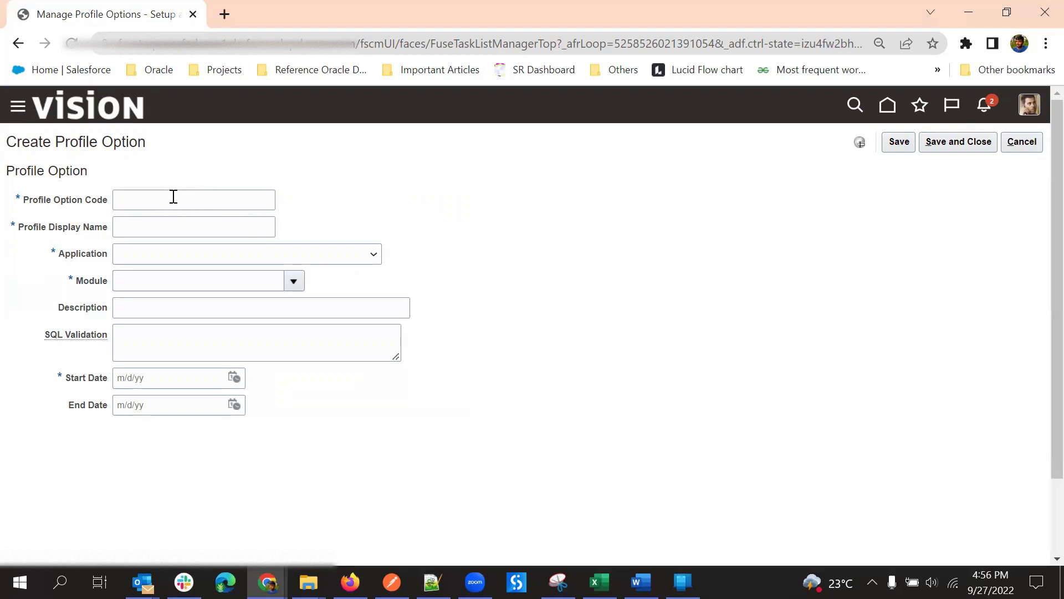
{"action": "left_click", "coordinate": [173, 197]}
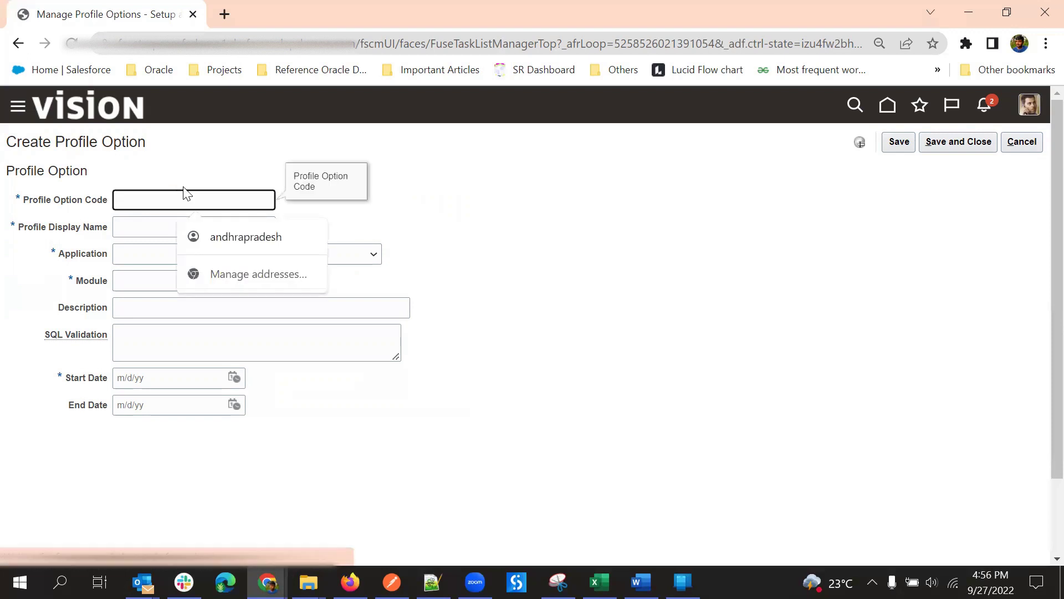
{"action": "left_click", "coordinate": [214, 175]}
{"action": "left_click", "coordinate": [196, 199]}
{"action": "type", "text": "D"}
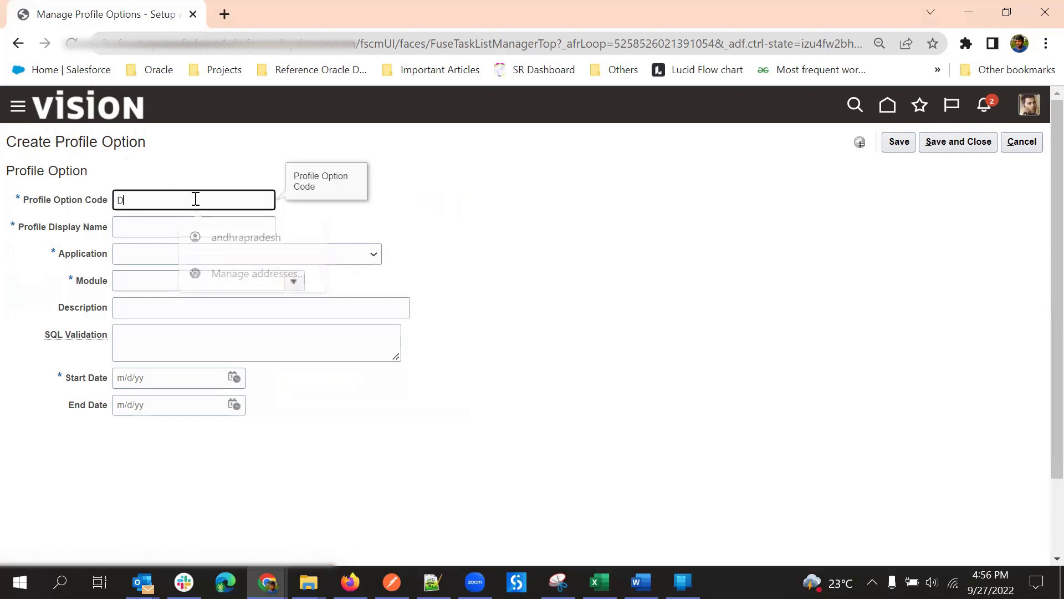
{"action": "type", "text": "EMO_ACCOUN"}
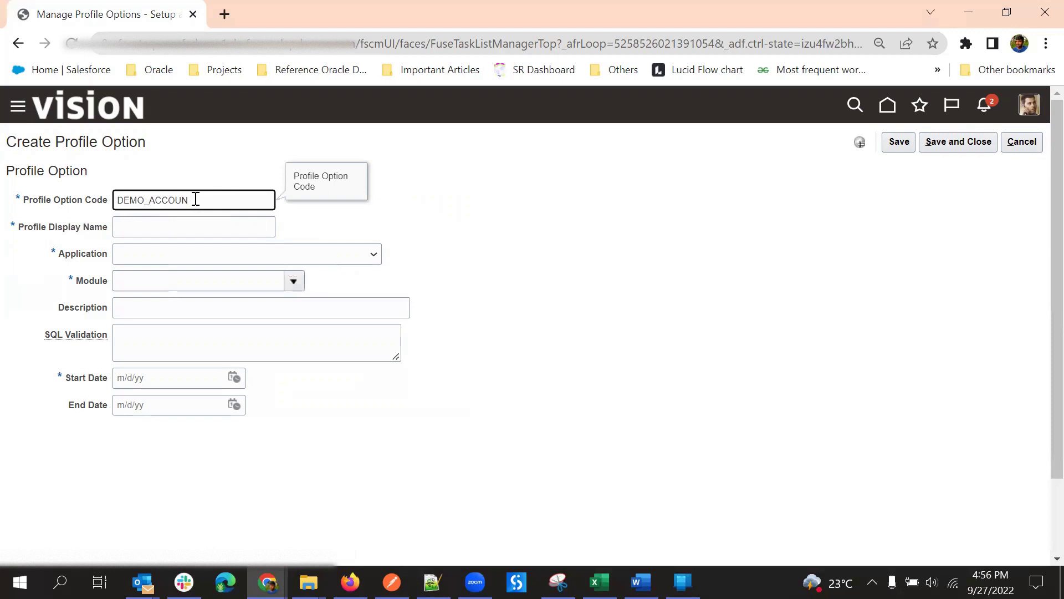
{"action": "type", "text": "T_PRIORITY"}
Step: Enter Demo Account Priority as the display name of the new profile option
{"action": "left_click", "coordinate": [176, 219]}
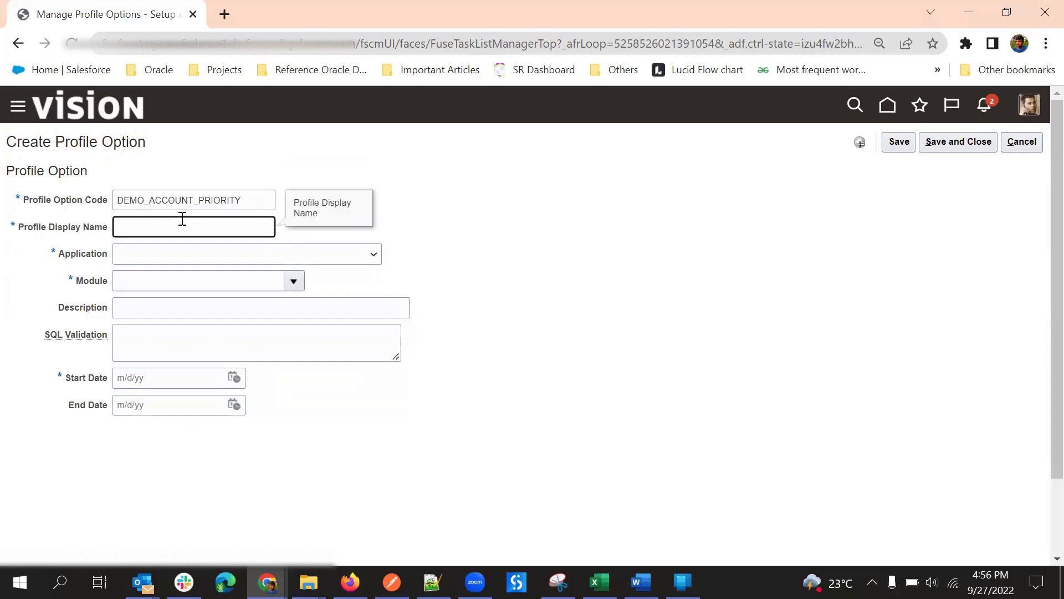
{"action": "mouse_move", "coordinate": [598, 582]}
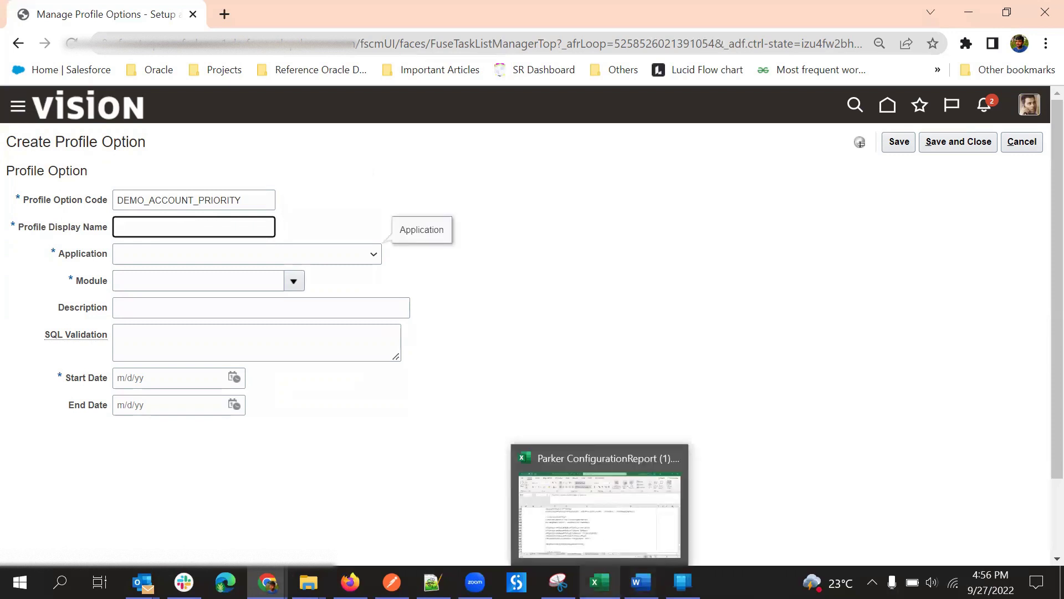
{"action": "left_click", "coordinate": [598, 582]}
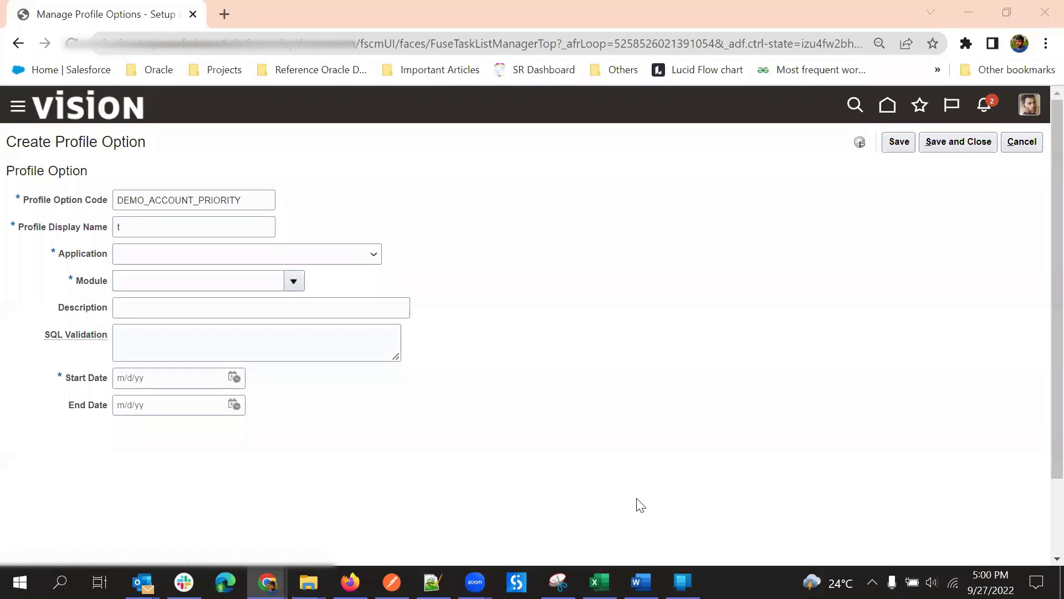
{"action": "left_click", "coordinate": [173, 226]}
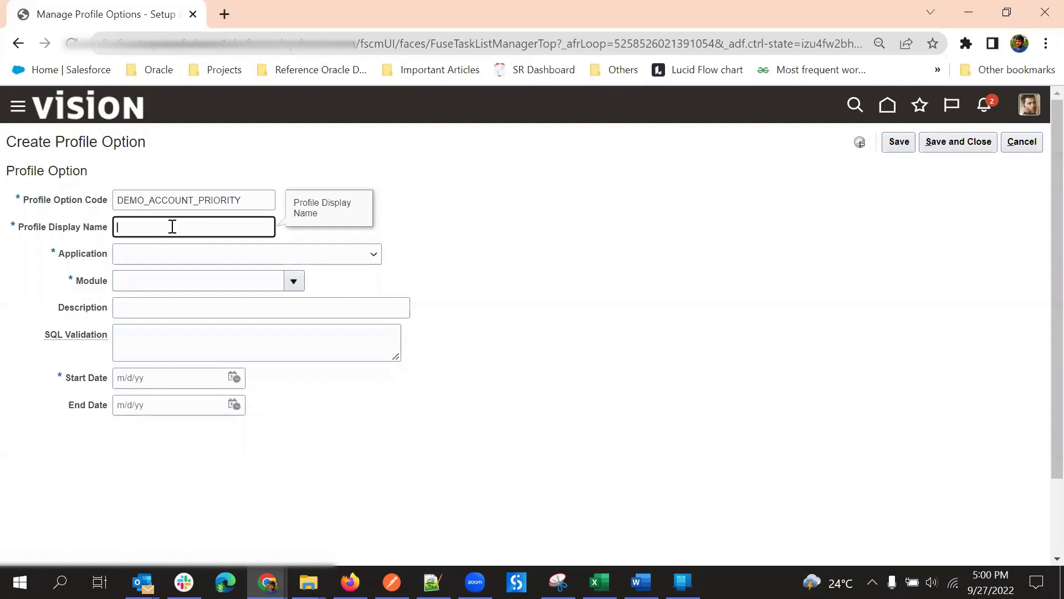
{"action": "type", "text": "Demo Account Priority"}
Step: Set the profile option's application to Applications Common Components and open the search for its module
{"action": "left_click", "coordinate": [264, 259]}
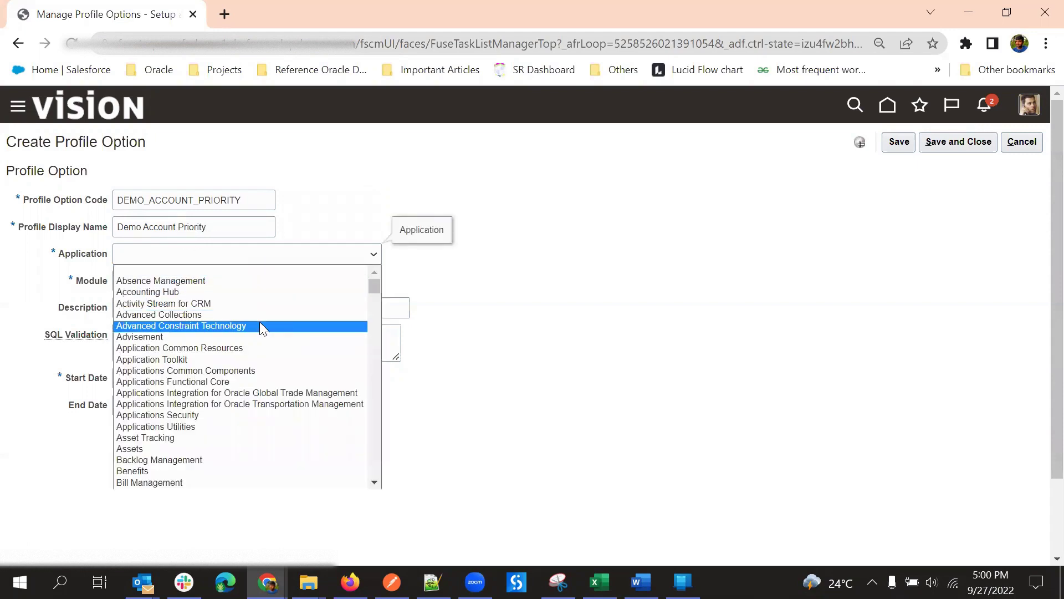
{"action": "left_click", "coordinate": [229, 370]}
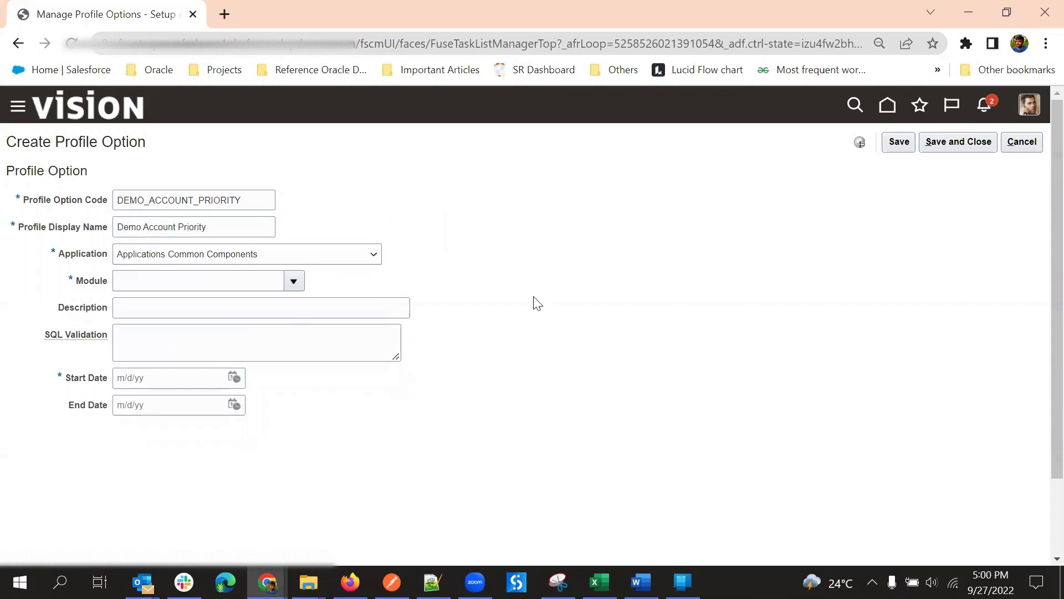
{"action": "left_click", "coordinate": [291, 280]}
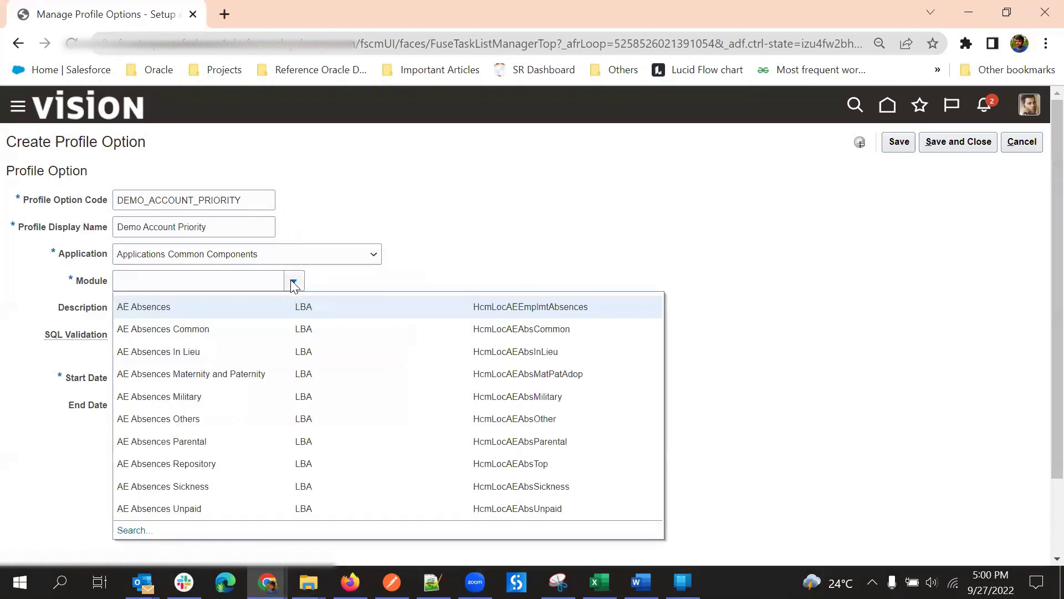
{"action": "left_click", "coordinate": [133, 529]}
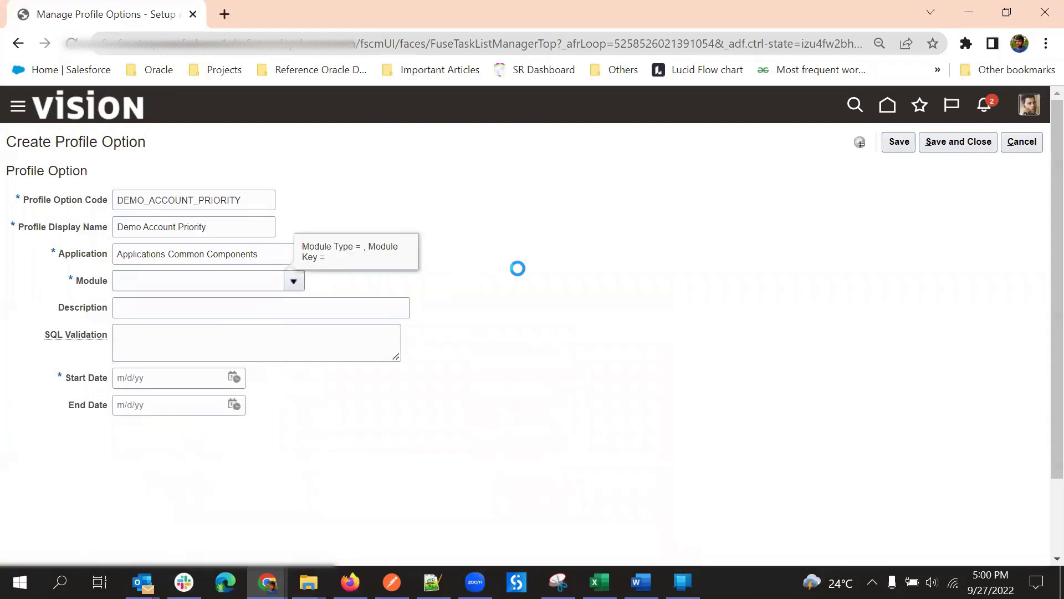
Step: Search the user module names for CRM and select CRM Application Composer among the results
{"action": "left_click", "coordinate": [481, 302]}
{"action": "type", "text": "CRM"}
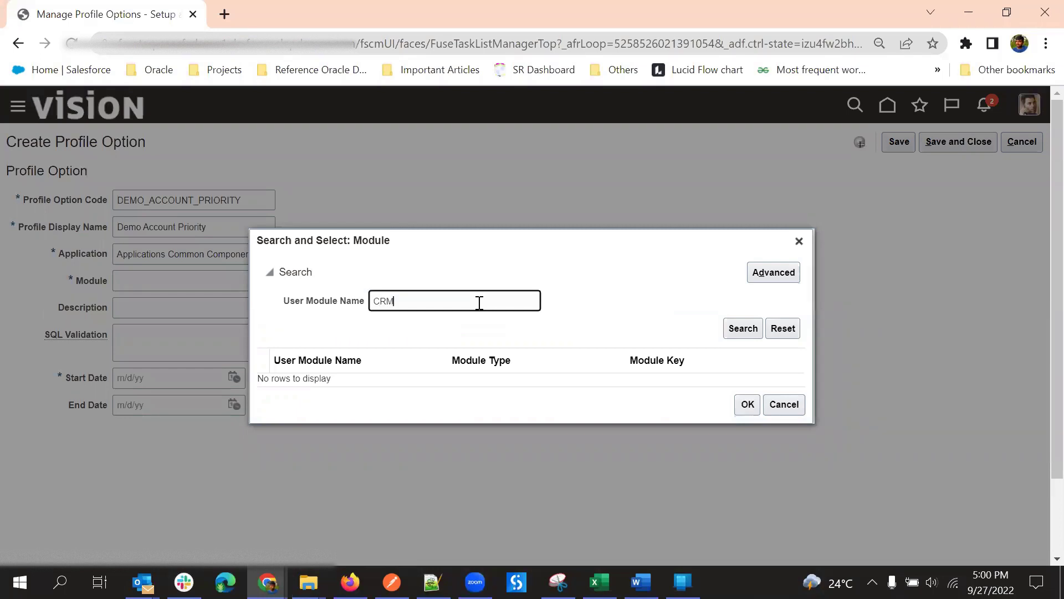
{"action": "key", "text": "Return"}
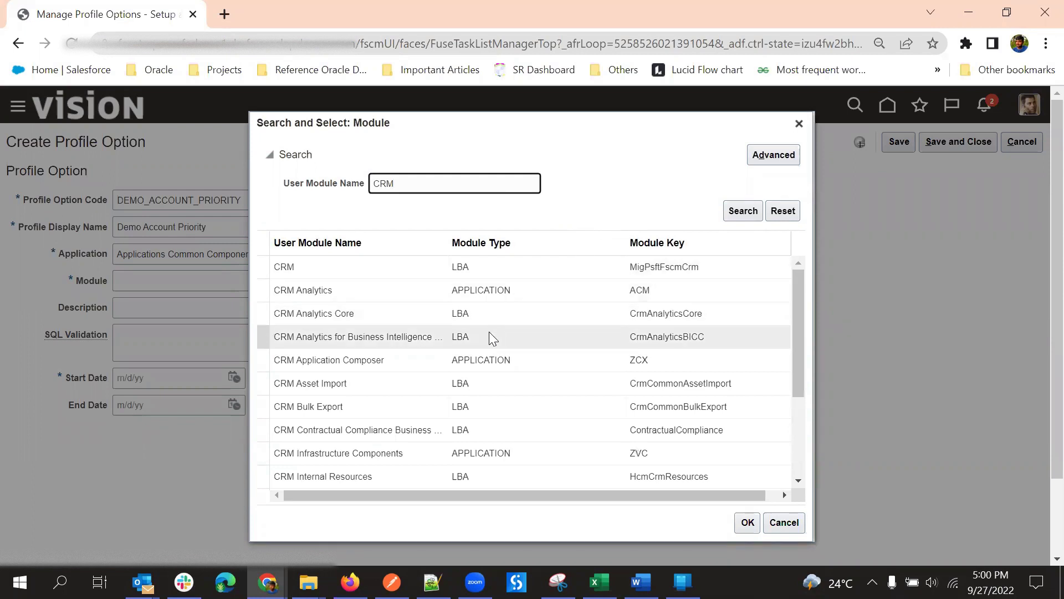
{"action": "scroll", "coordinate": [444, 395], "scroll_direction": "down", "scroll_amount": 3}
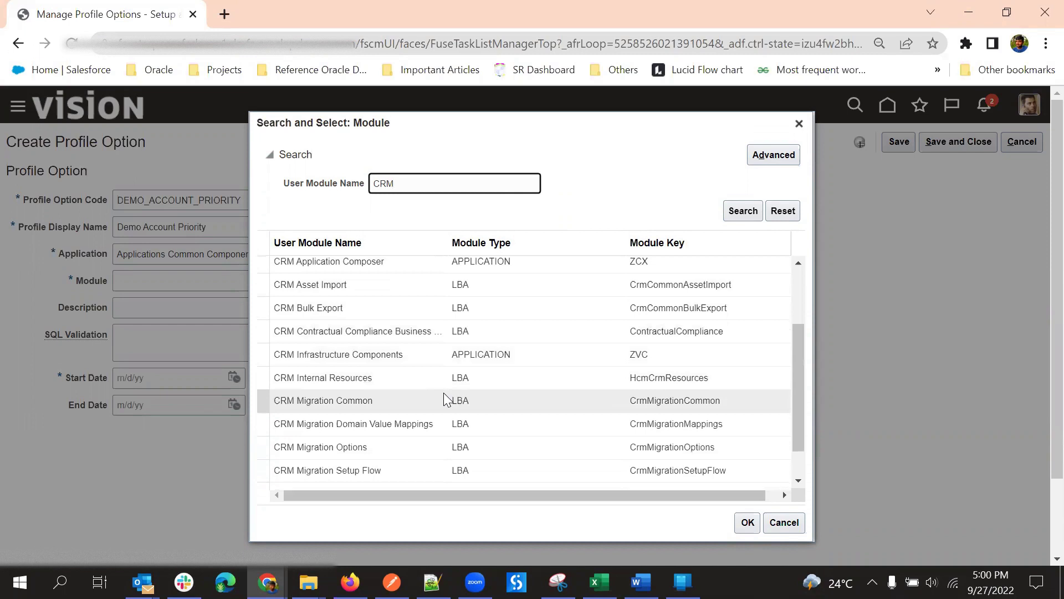
{"action": "scroll", "coordinate": [443, 392], "scroll_direction": "down", "scroll_amount": 3}
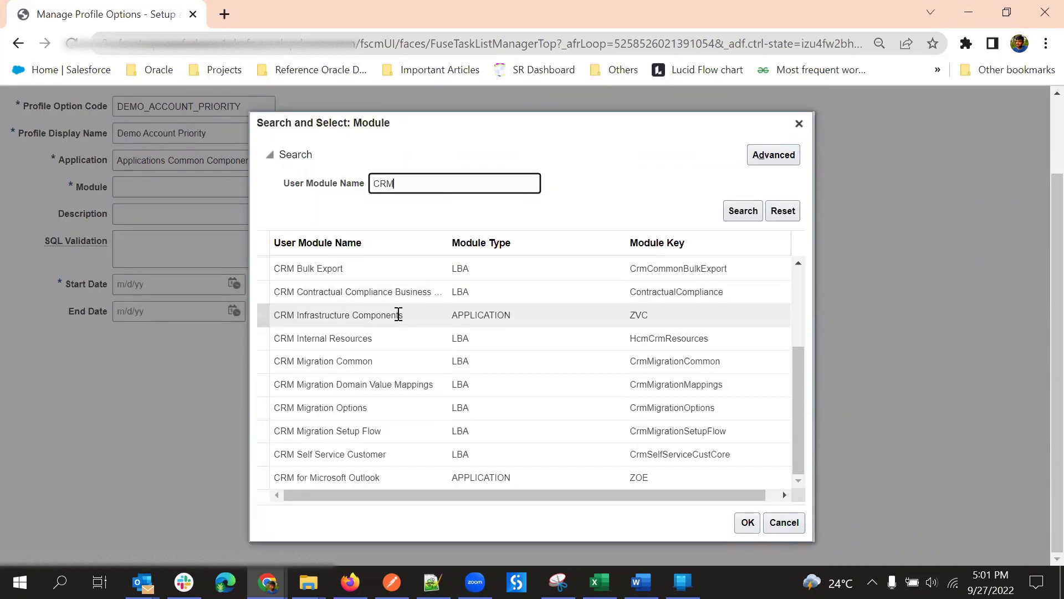
{"action": "scroll", "coordinate": [451, 299], "scroll_direction": "up", "scroll_amount": 3}
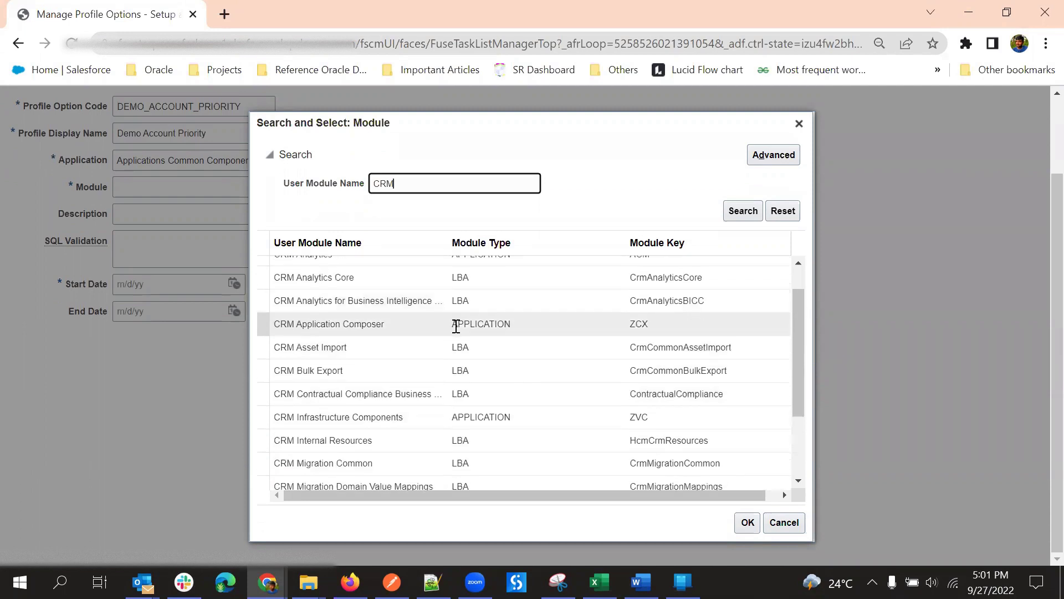
{"action": "scroll", "coordinate": [456, 326], "scroll_direction": "up", "scroll_amount": 2}
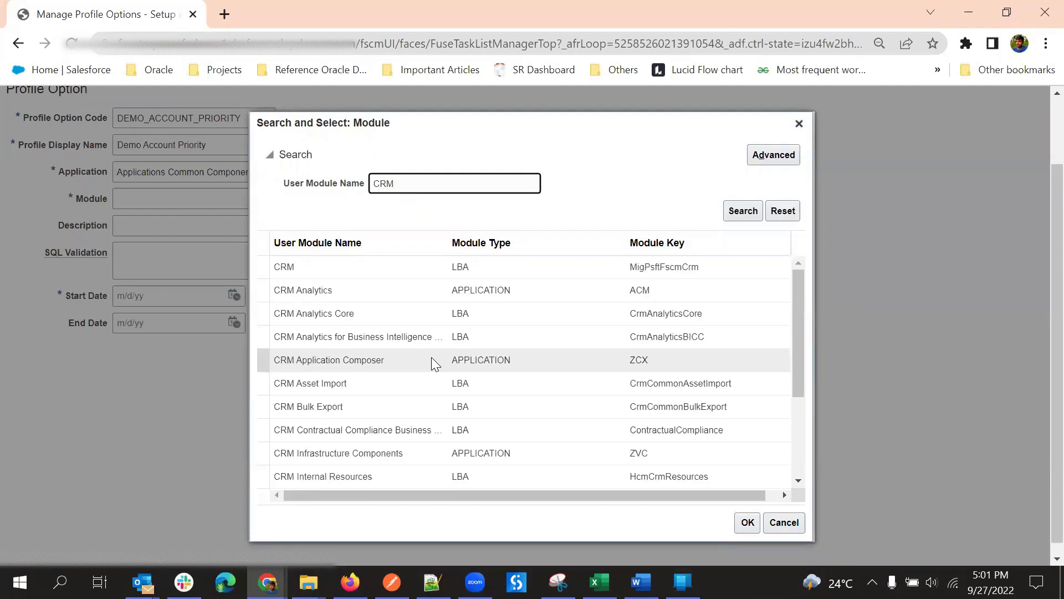
{"action": "left_click", "coordinate": [431, 362]}
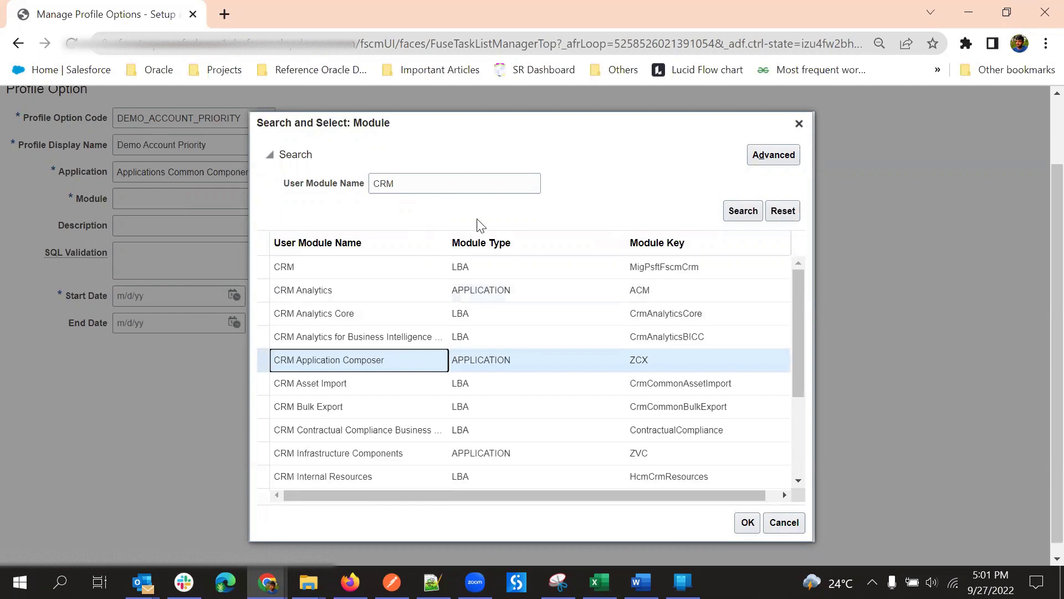
{"action": "scroll", "coordinate": [453, 326], "scroll_direction": "down", "scroll_amount": 5}
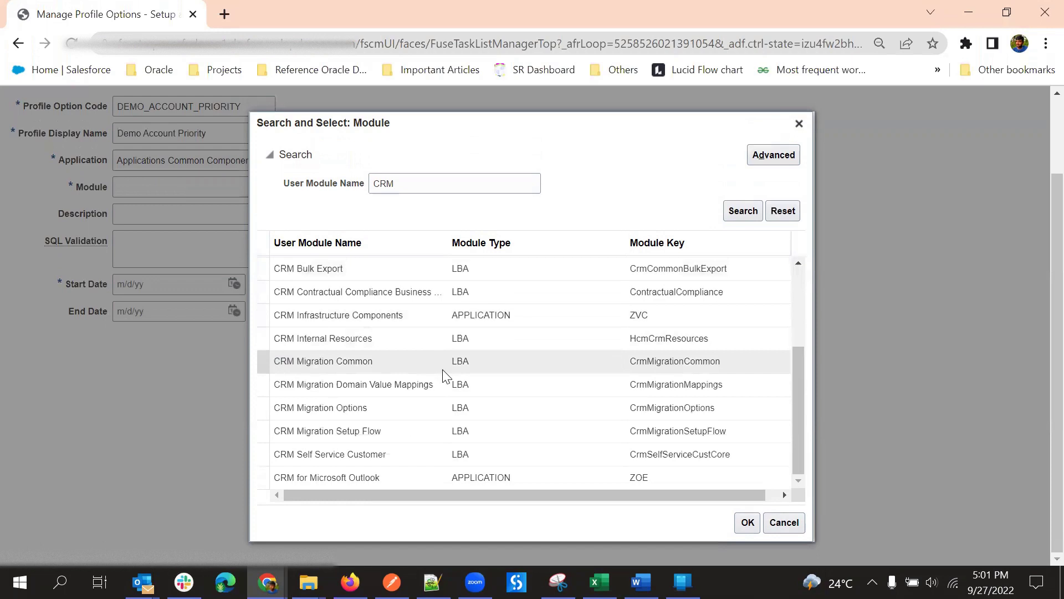
{"action": "scroll", "coordinate": [443, 376], "scroll_direction": "up", "scroll_amount": 5}
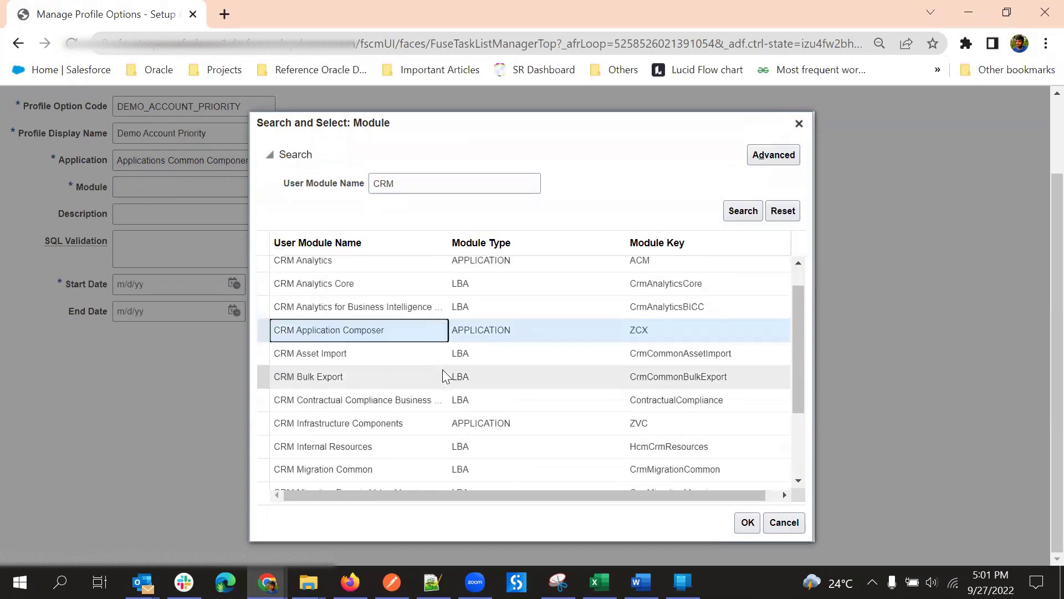
Step: Search the user module names for Common and assign Common CRM as the profile option's module
{"action": "left_click", "coordinate": [416, 190]}
{"action": "type", "text": "Co"}
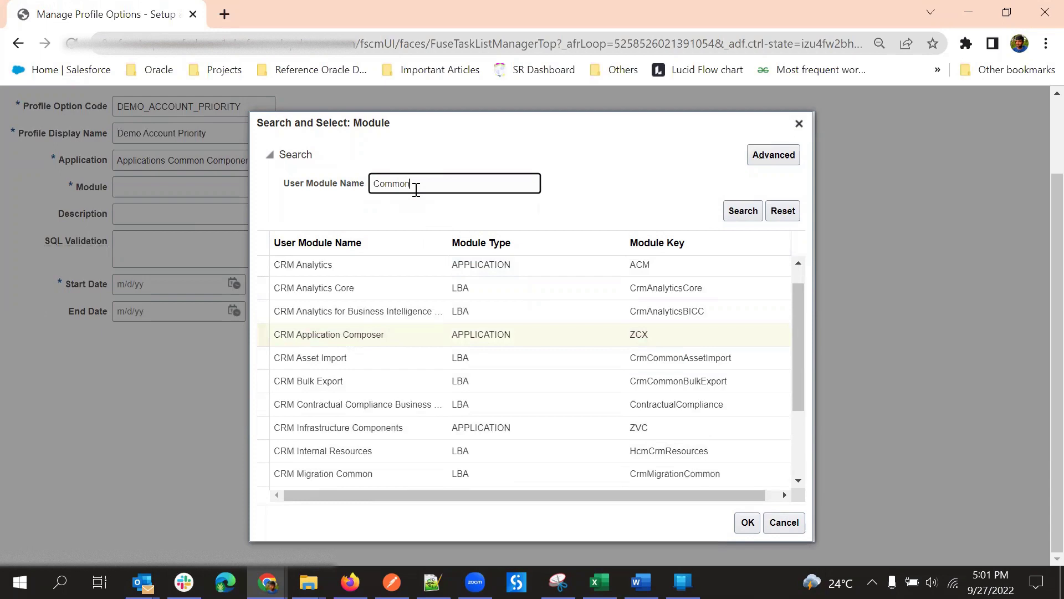
{"action": "type", "text": "mmon"}
{"action": "key", "text": "Return"}
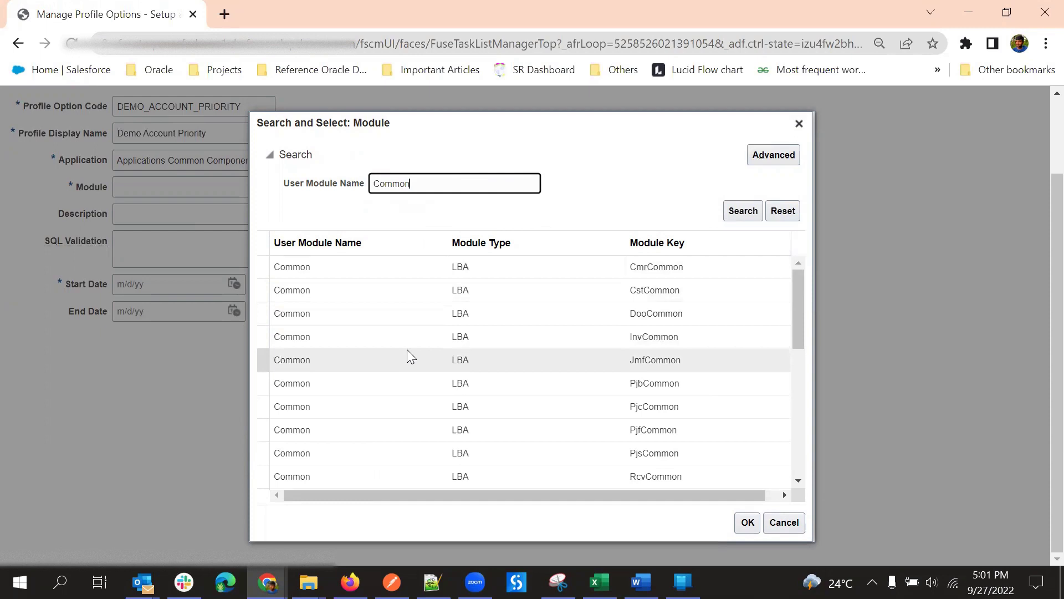
{"action": "scroll", "coordinate": [407, 350], "scroll_direction": "down", "scroll_amount": 5}
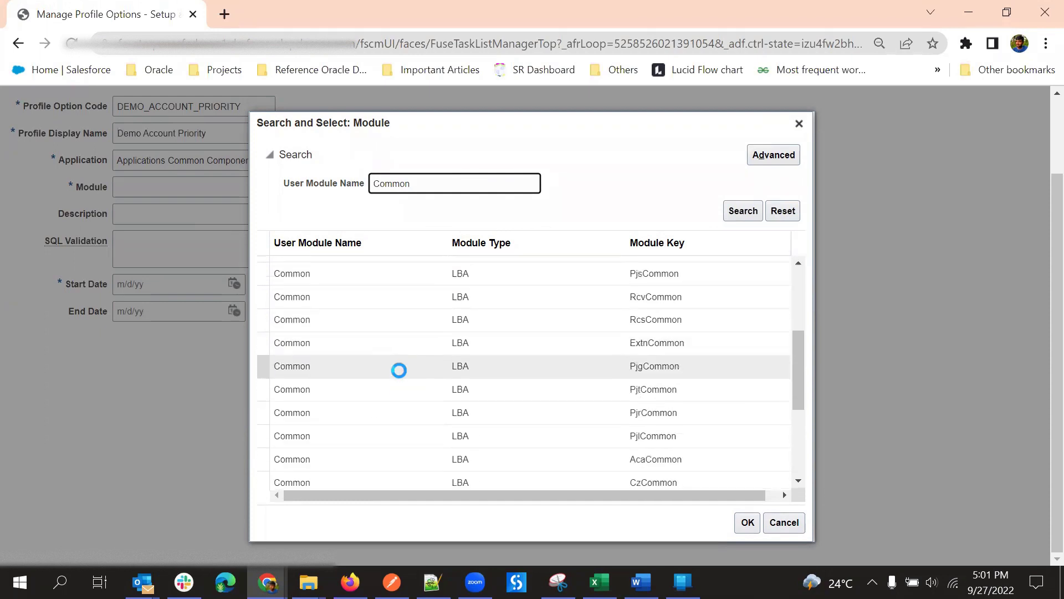
{"action": "scroll", "coordinate": [399, 370], "scroll_direction": "down", "scroll_amount": 10}
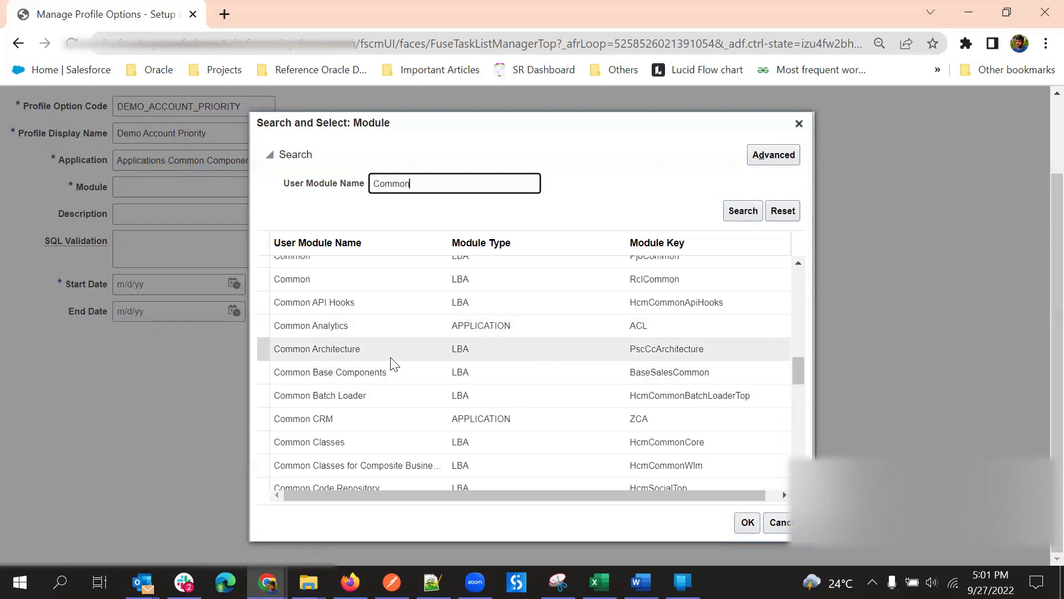
{"action": "left_click", "coordinate": [341, 414]}
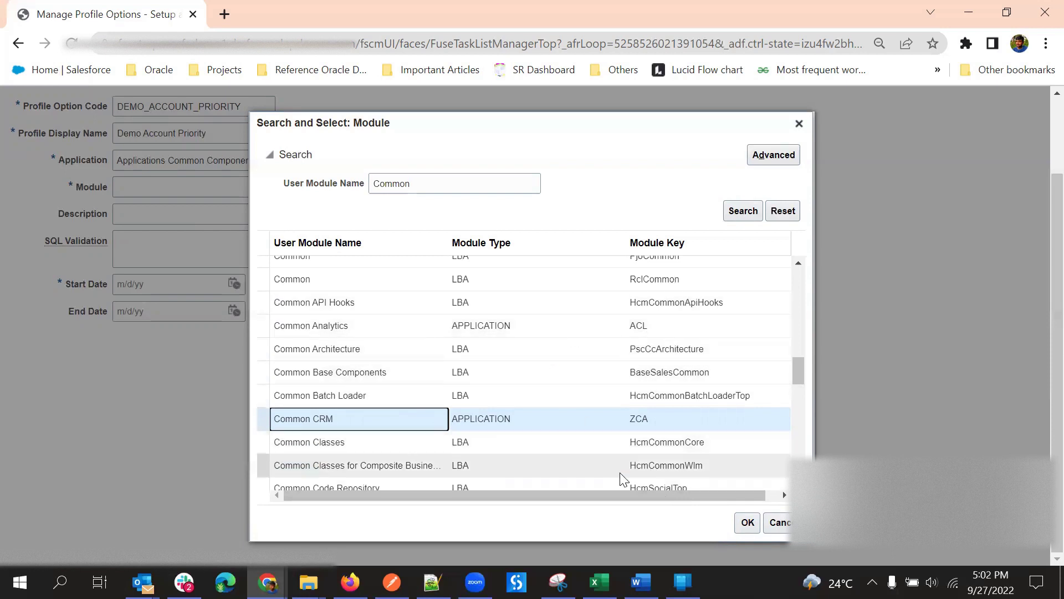
{"action": "left_click", "coordinate": [747, 522]}
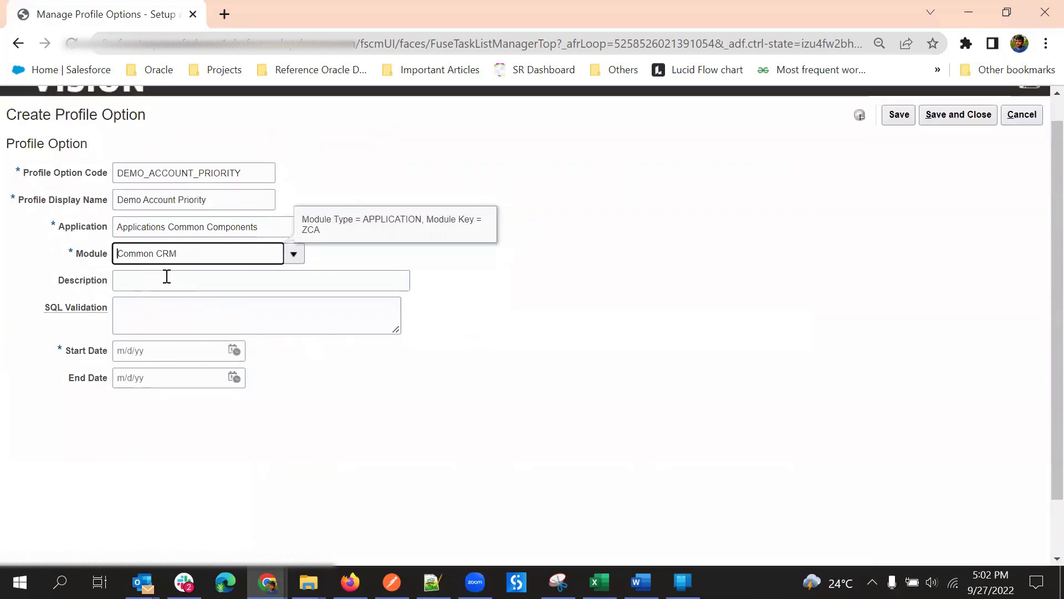
Step: Set the new profile option's start date to 9/26/22
{"action": "left_click", "coordinate": [167, 276]}
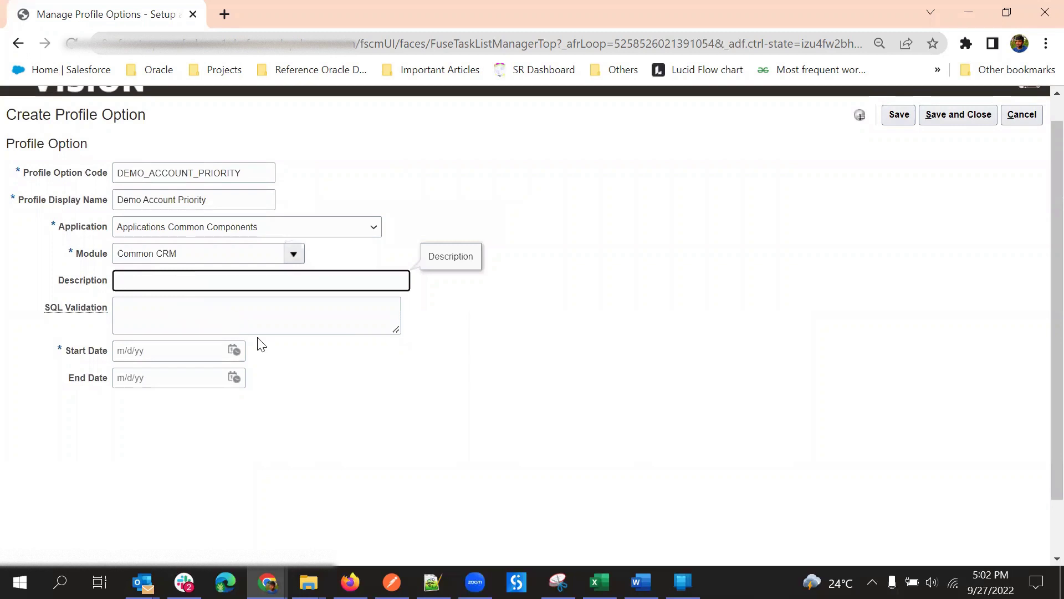
{"action": "left_click", "coordinate": [234, 350]}
{"action": "left_click", "coordinate": [235, 350]}
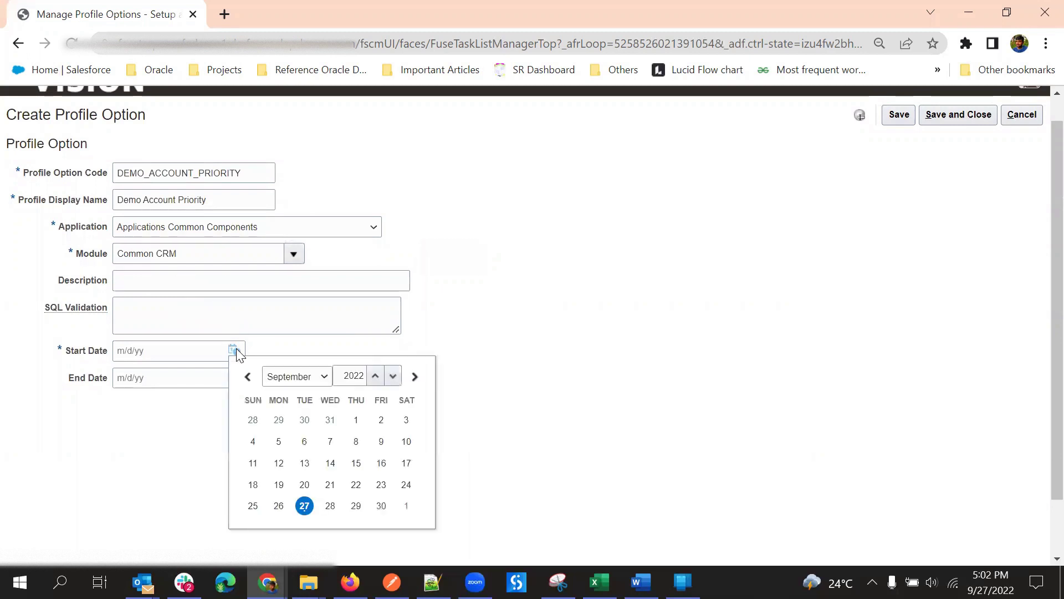
{"action": "left_click", "coordinate": [279, 504]}
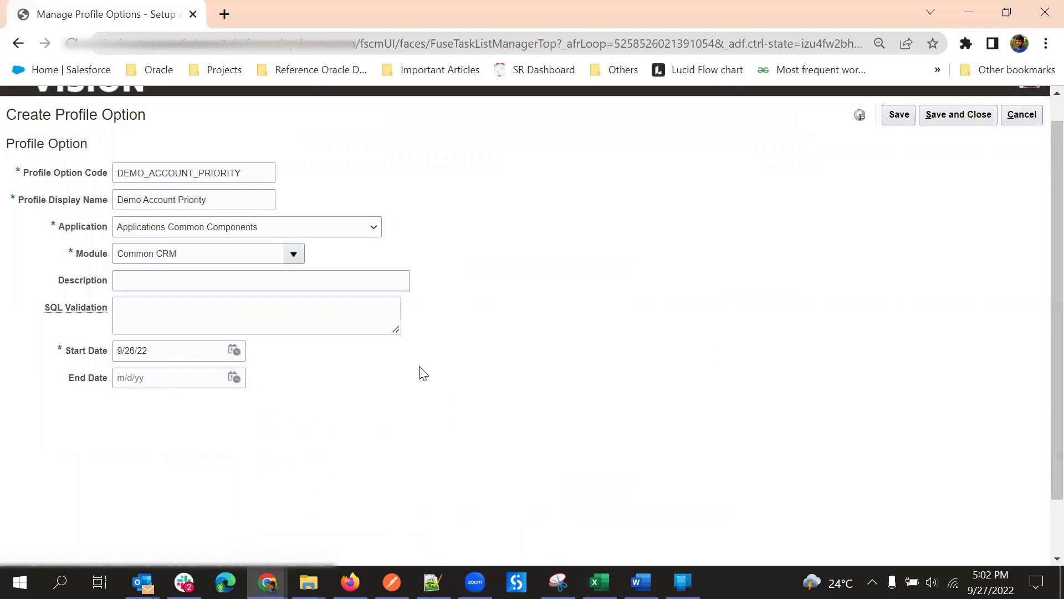
Step: Copy the query SELECT MEANING,LOOKUP_CODE from fnd_lookups where lookup_type = 'ACCOUNT_PRIORITY' from the Notepad++ notes into the profile option's SQL validation
{"action": "double_click", "coordinate": [78, 308]}
{"action": "left_click", "coordinate": [405, 388]}
{"action": "left_click", "coordinate": [269, 317]}
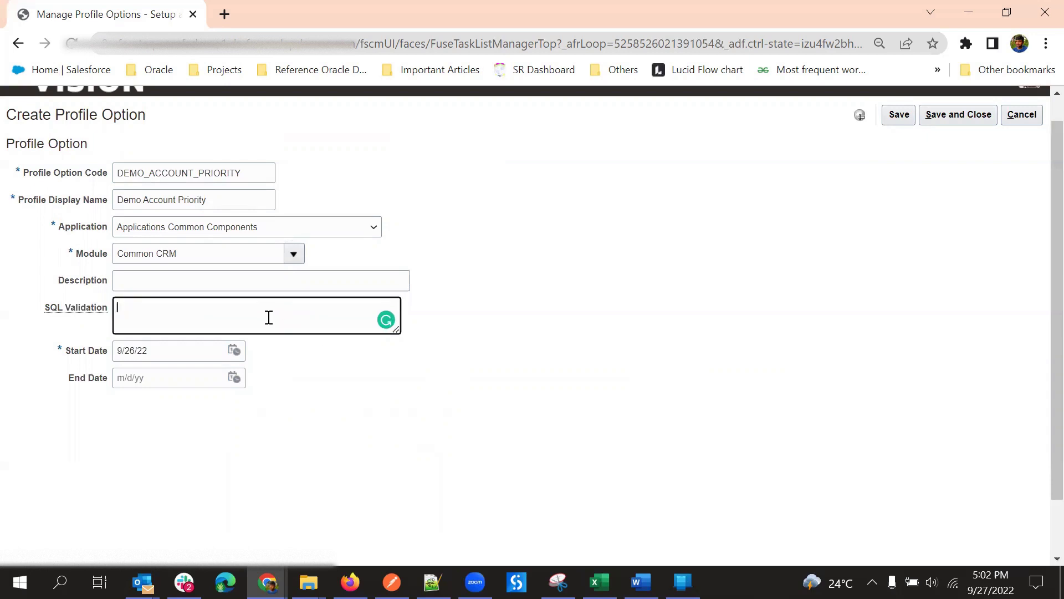
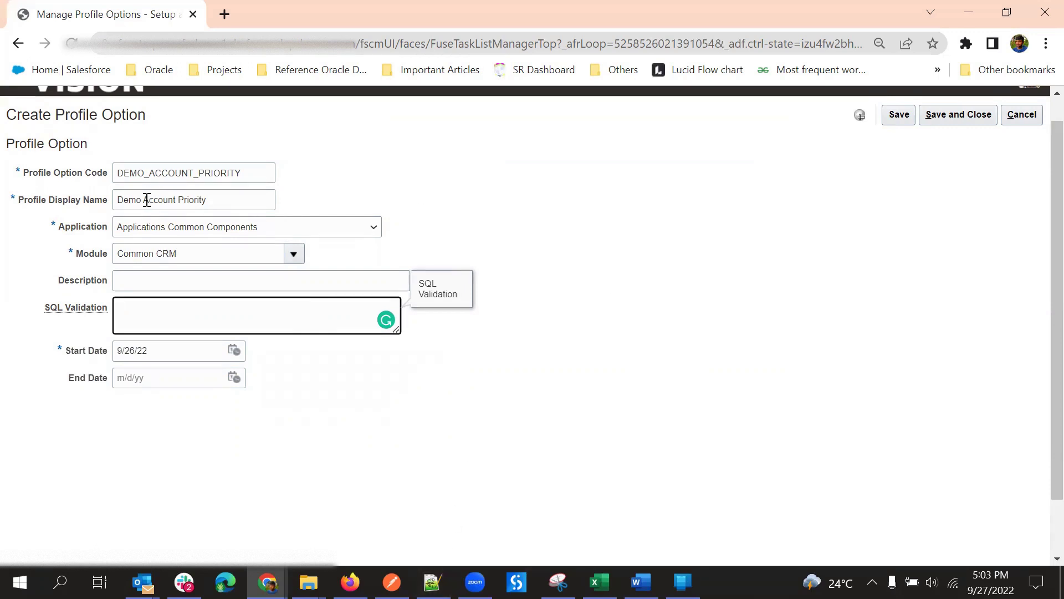
{"action": "left_click", "coordinate": [402, 175]}
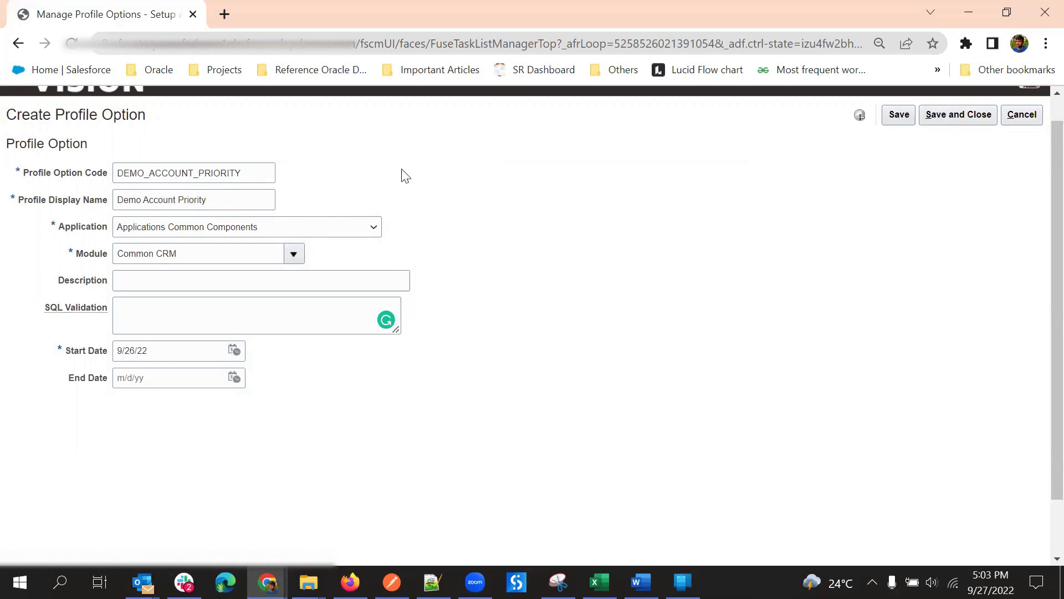
{"action": "key", "text": "Tab"}
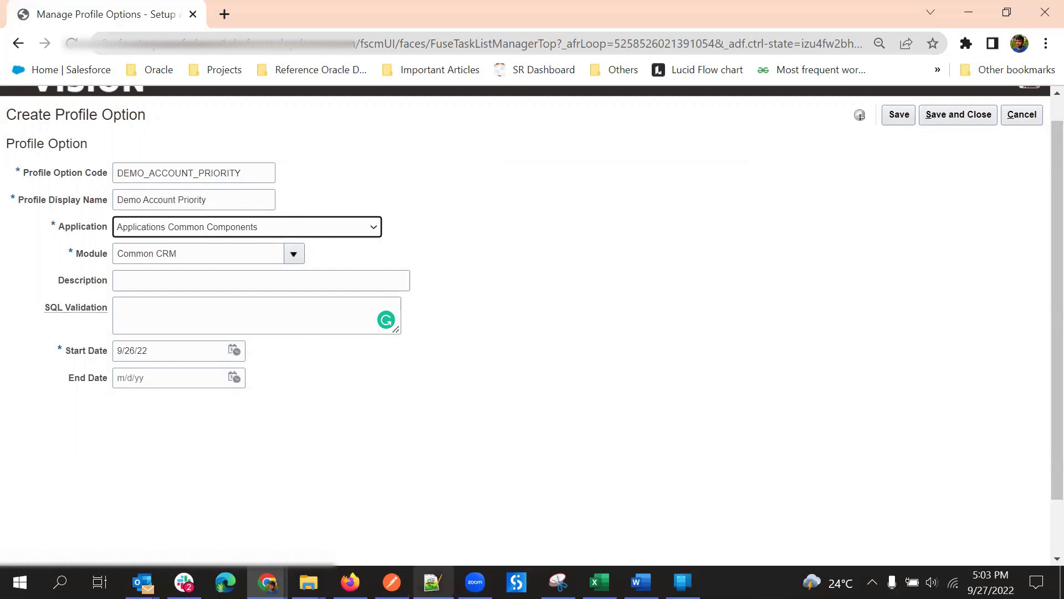
{"action": "left_click", "coordinate": [432, 582]}
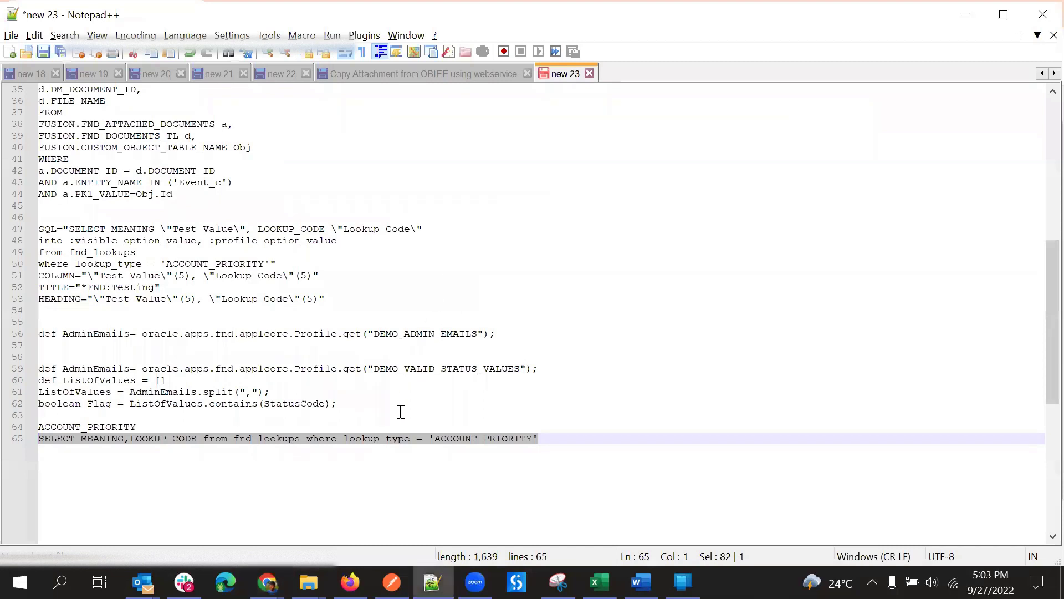
{"action": "key", "text": "alt+Tab"}
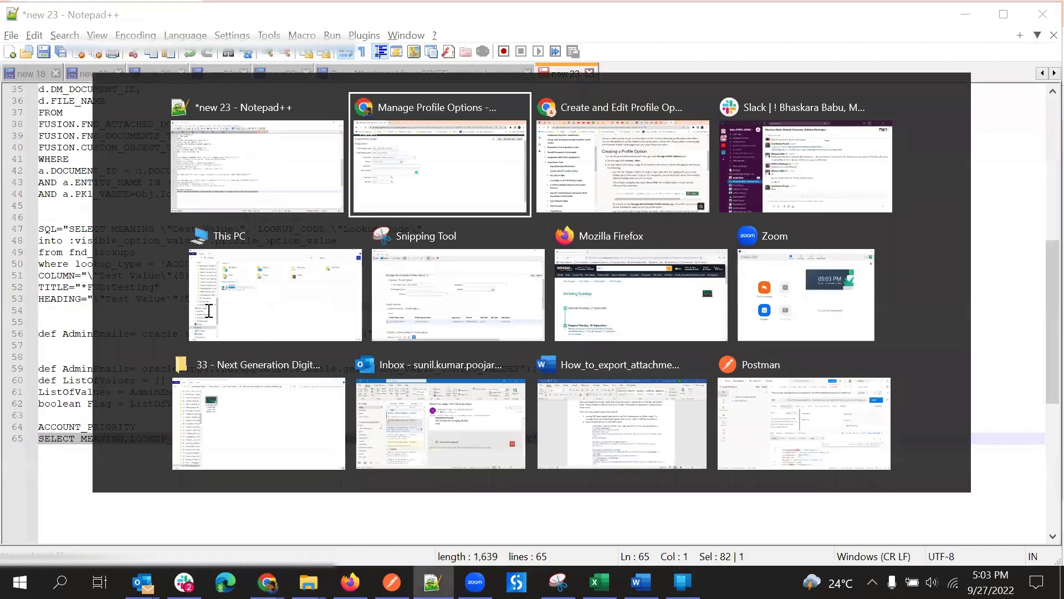
{"action": "type", "text": "SELECT MEANING,LOOKUP_CODE from fnd_lookups where lookup_type = 'ACCOUNT_PRIORITY'"}
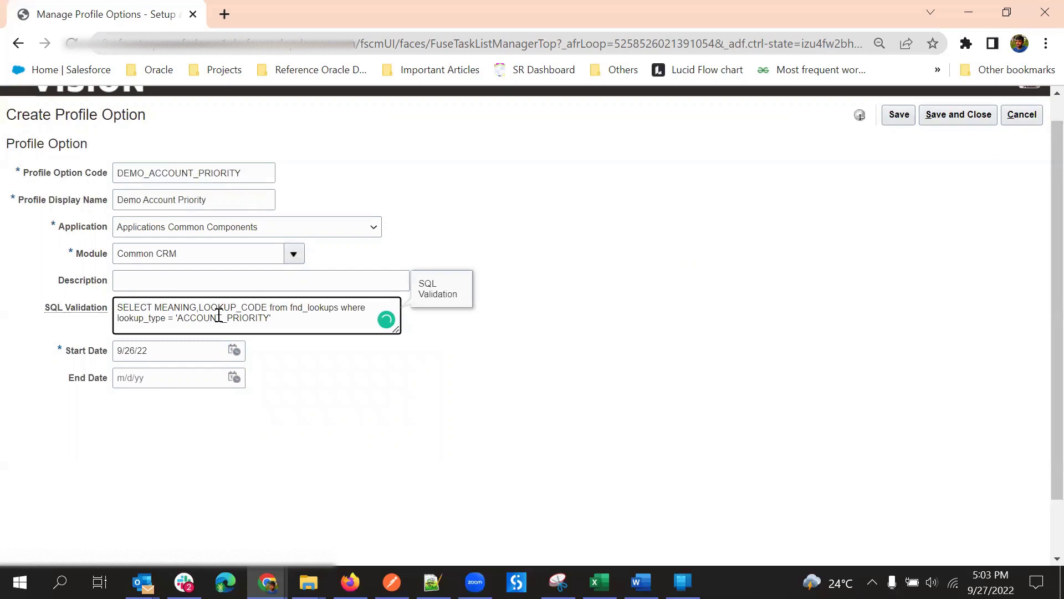
Step: Examine the selected columns and the lookup type used in the SQL validation query
{"action": "double_click", "coordinate": [173, 308]}
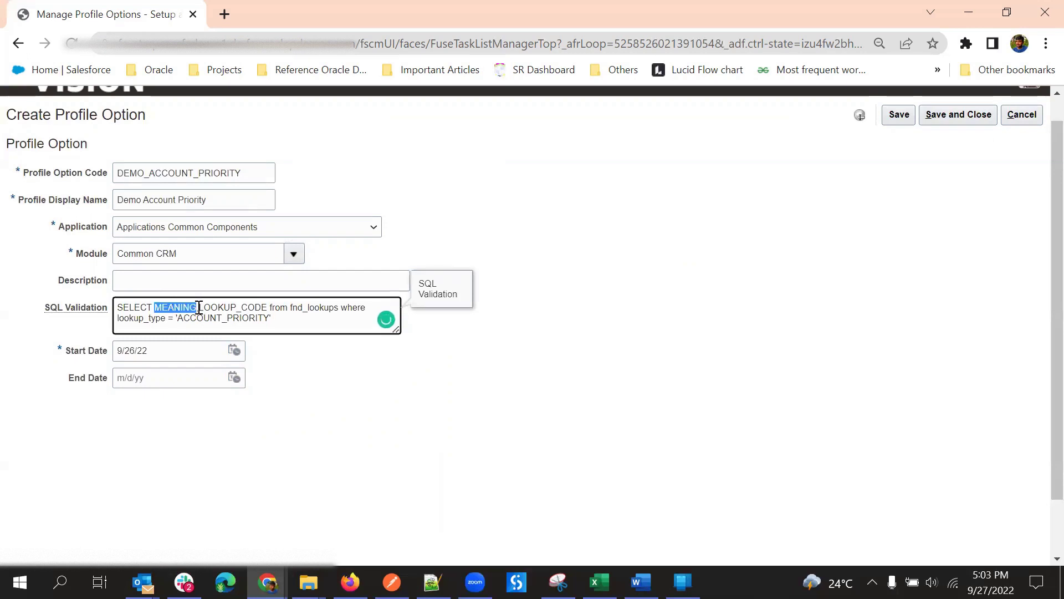
{"action": "double_click", "coordinate": [171, 308]}
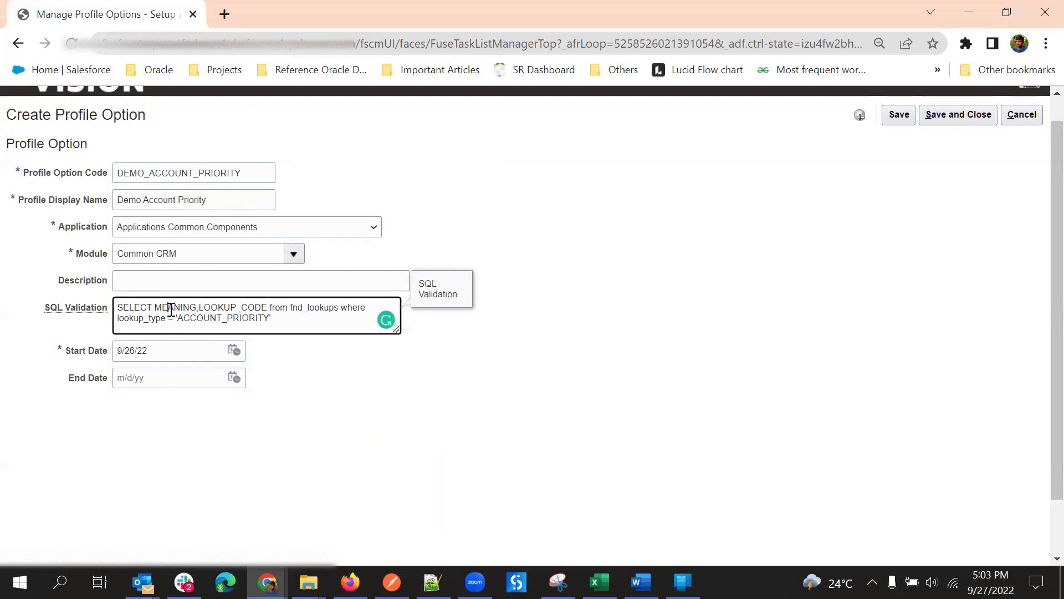
{"action": "double_click", "coordinate": [171, 308]}
{"action": "left_click", "coordinate": [180, 311]}
{"action": "double_click", "coordinate": [227, 314]}
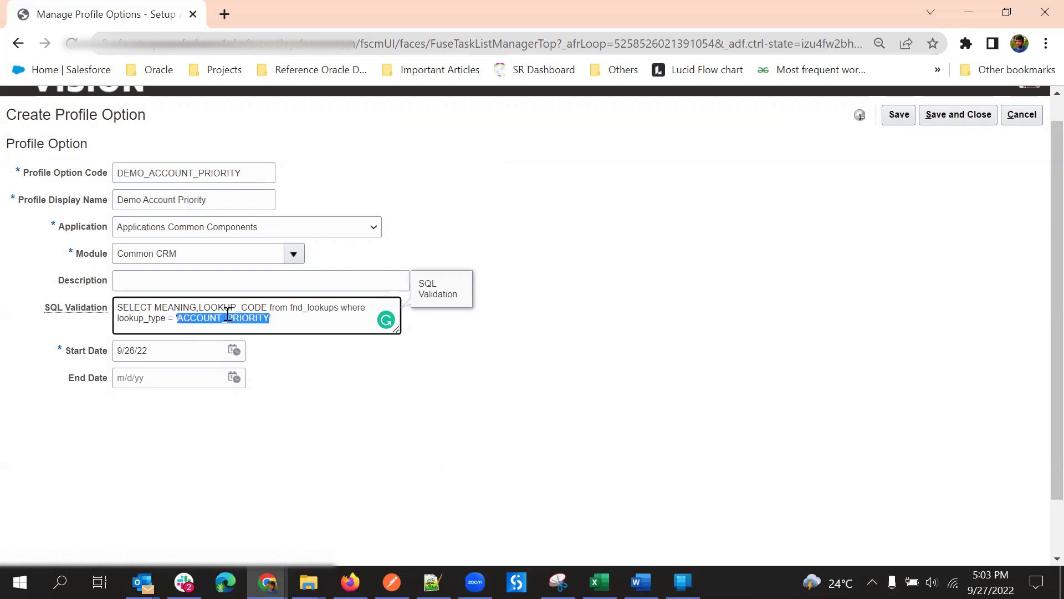
{"action": "left_click", "coordinate": [277, 318]}
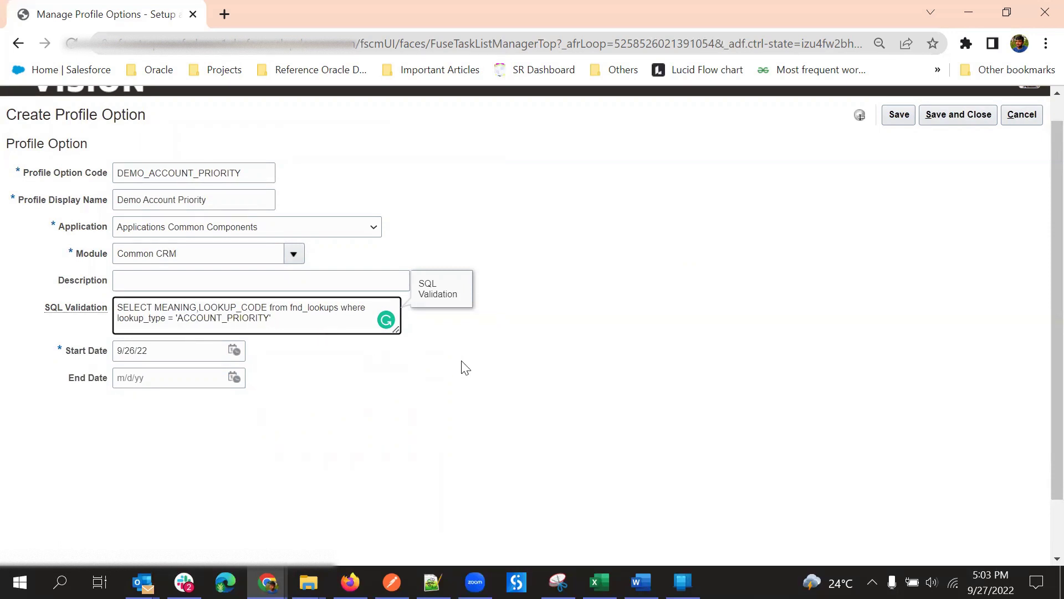
{"action": "left_click", "coordinate": [463, 361]}
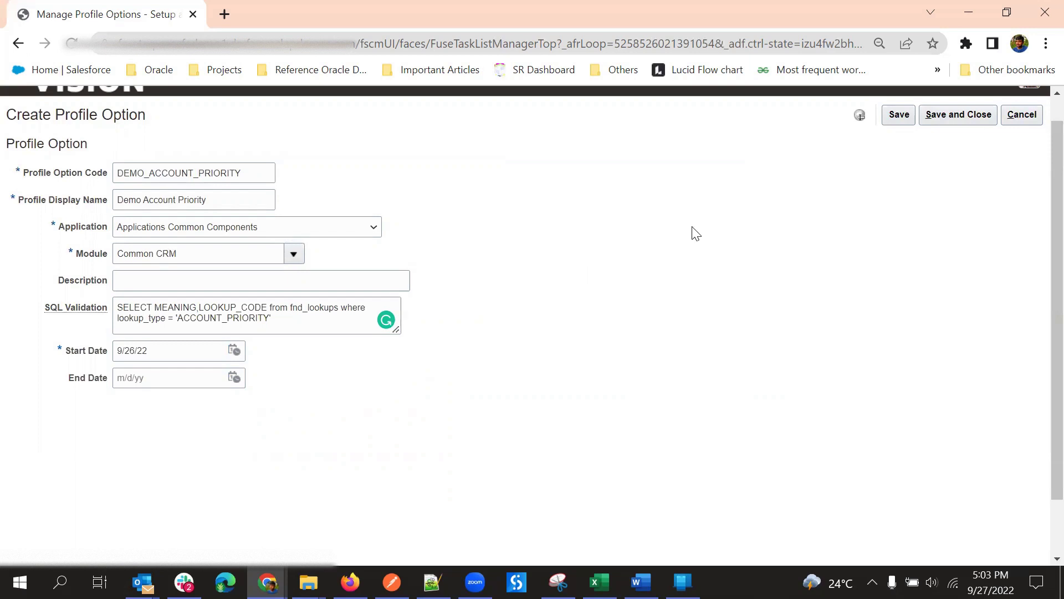
{"action": "left_click", "coordinate": [279, 315]}
{"action": "left_click", "coordinate": [558, 297]}
{"action": "left_click", "coordinate": [277, 317]}
{"action": "left_click", "coordinate": [573, 302]}
{"action": "left_click", "coordinate": [279, 320]}
{"action": "left_click", "coordinate": [671, 309]}
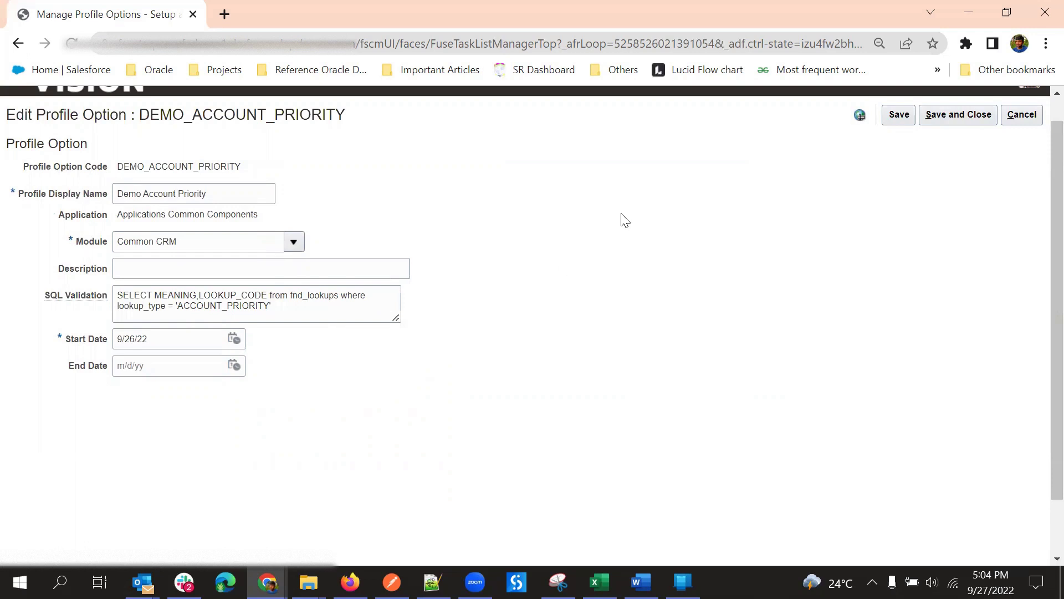
Step: Save and close the new profile option, exit to the task search and reopen the Manage Profile Options task
{"action": "left_click", "coordinate": [965, 128]}
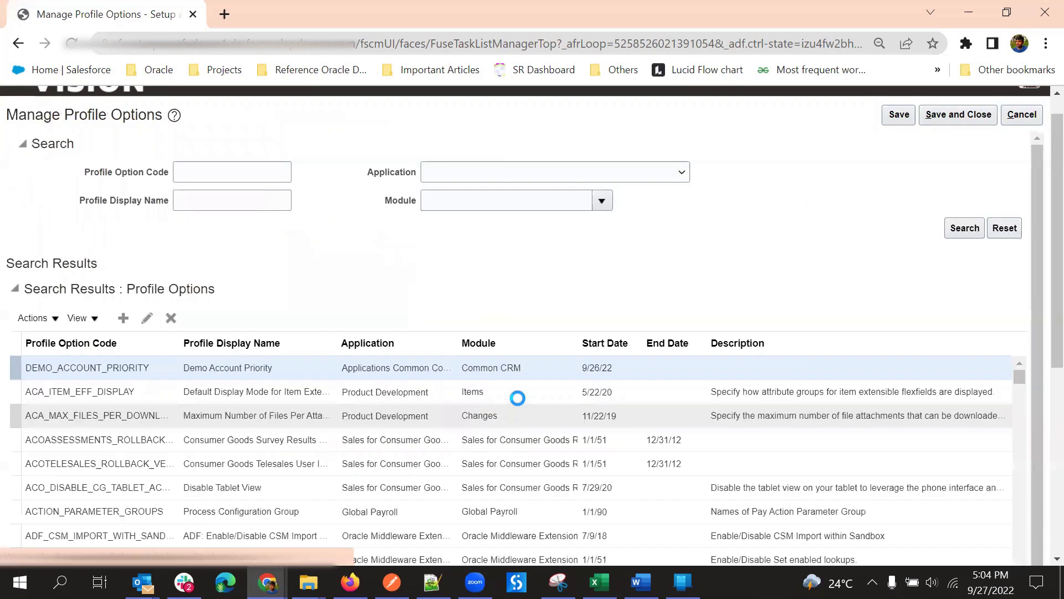
{"action": "left_click", "coordinate": [1032, 119]}
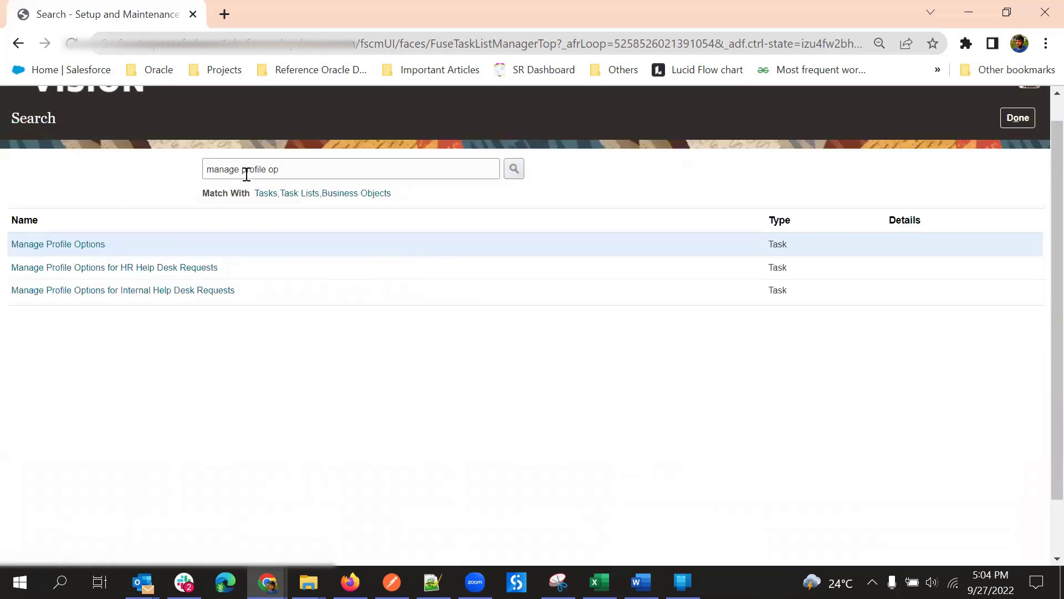
{"action": "left_click_drag", "start_coordinate": [244, 170], "coordinate": [309, 181]}
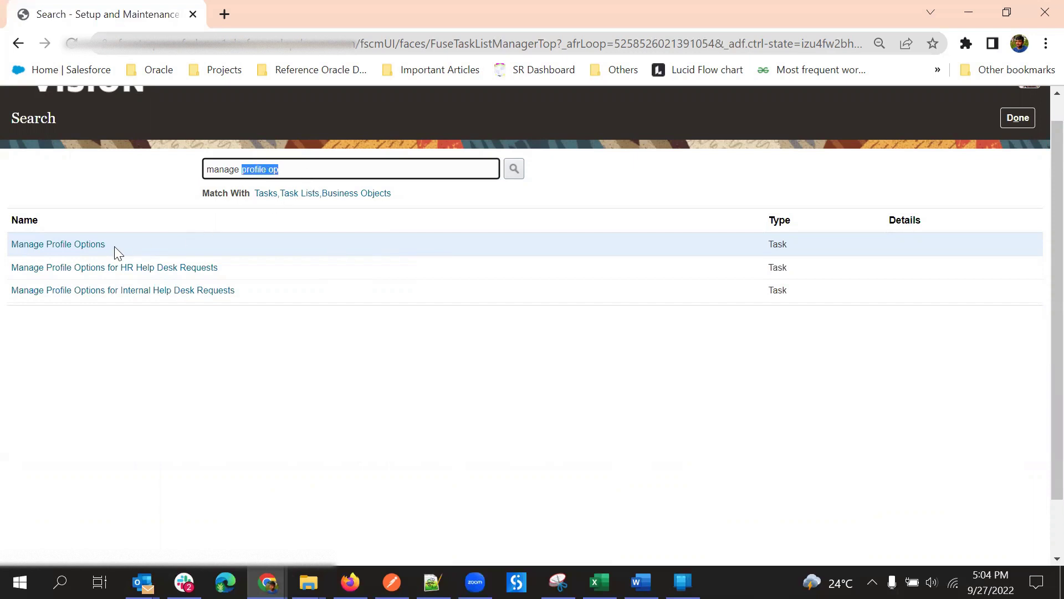
{"action": "left_click", "coordinate": [88, 247]}
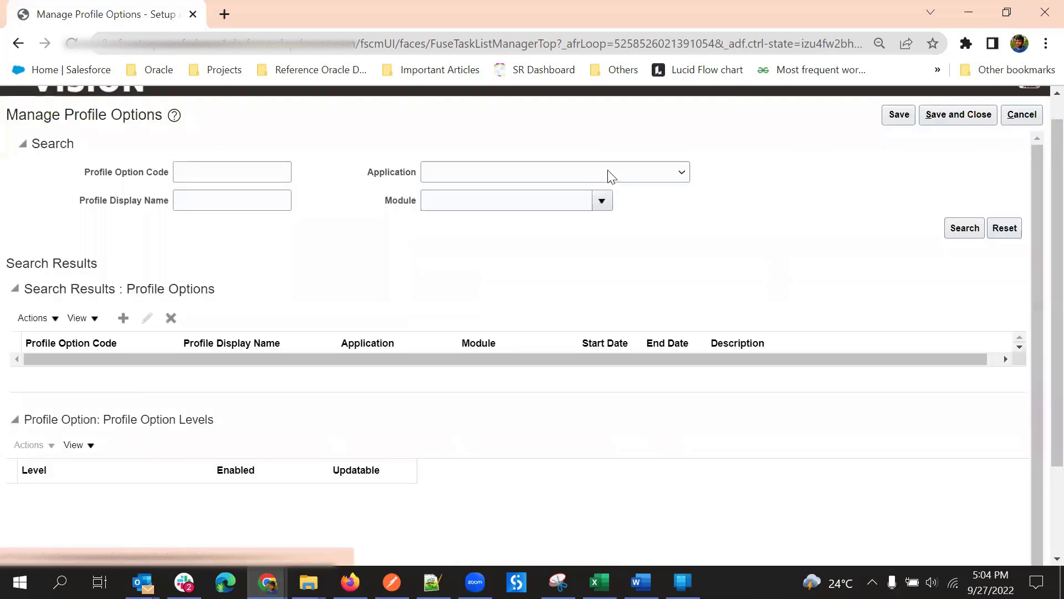
Step: Search the profile options by the code DEMO
{"action": "left_click", "coordinate": [257, 175]}
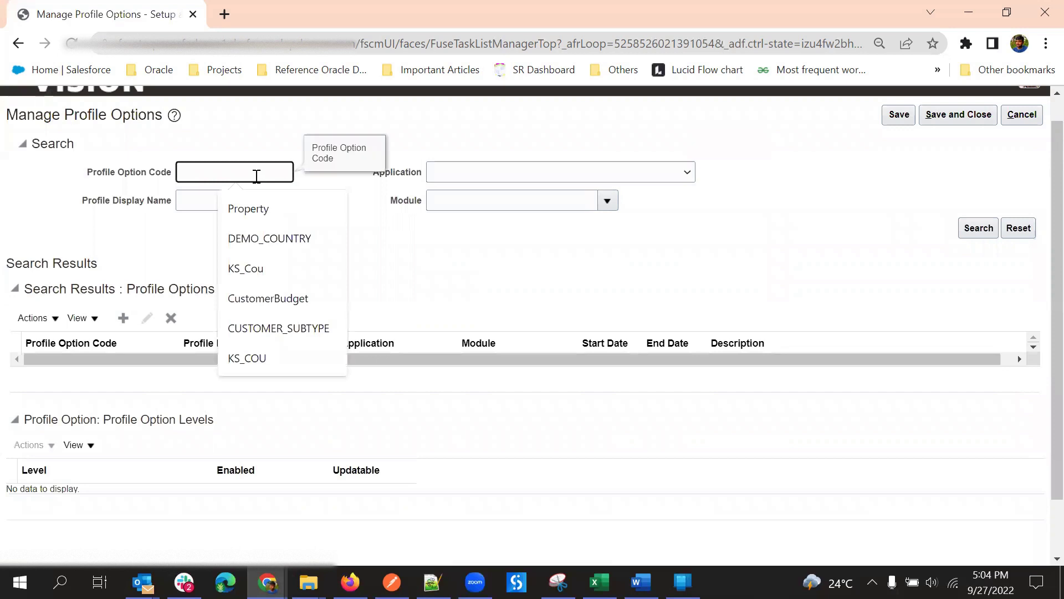
{"action": "type", "text": "DEMO"}
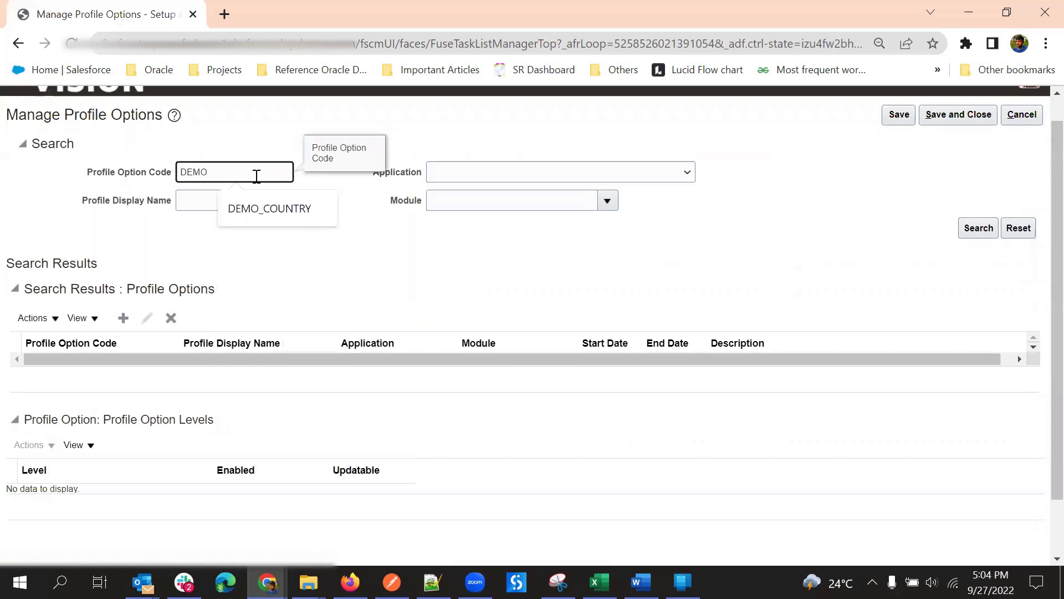
{"action": "key", "text": "Return"}
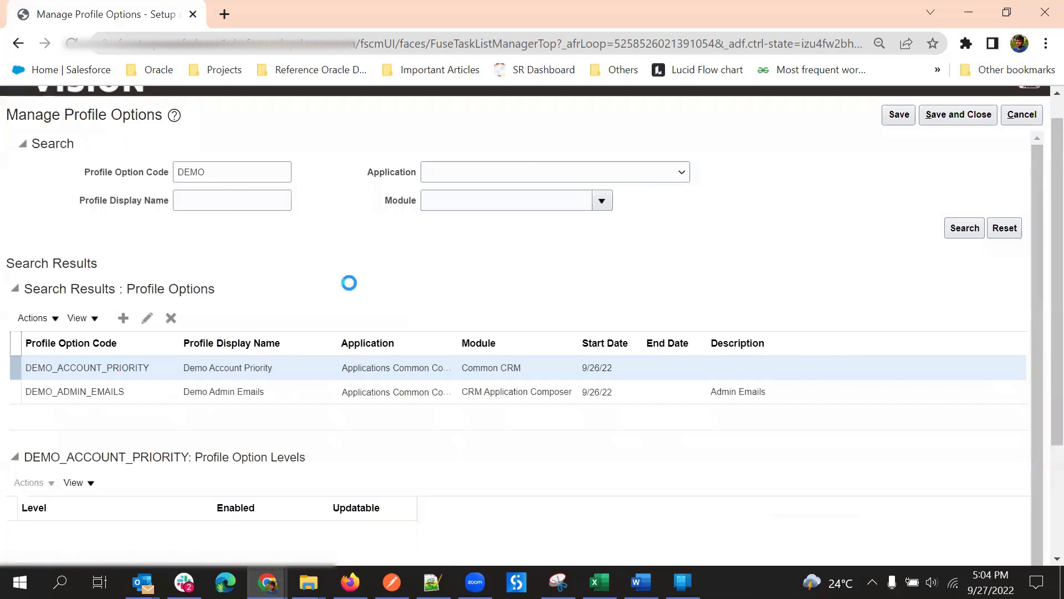
Step: Make the Site and User levels of DEMO_ACCOUNT_PRIORITY both enabled and updatable
{"action": "scroll", "coordinate": [364, 263], "scroll_direction": "down", "scroll_amount": 2}
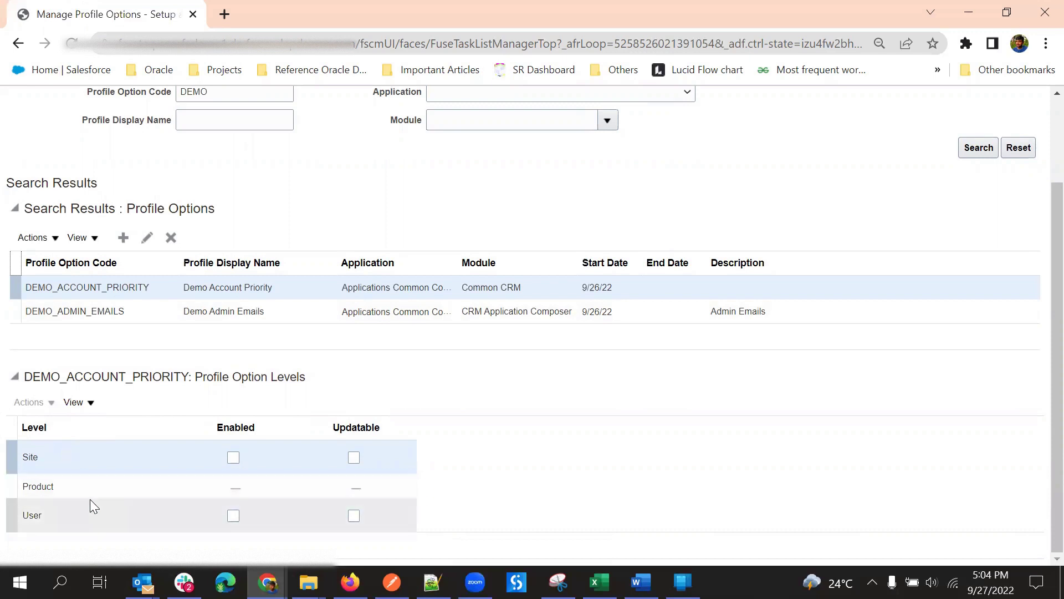
{"action": "left_click", "coordinate": [234, 458]}
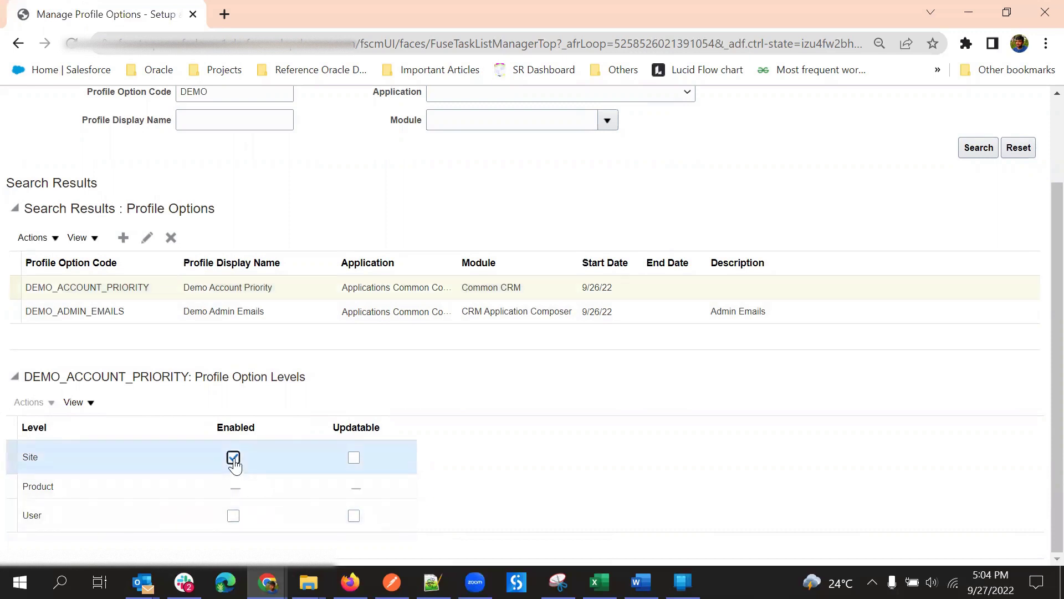
{"action": "left_click", "coordinate": [354, 457]}
{"action": "left_click", "coordinate": [233, 516]}
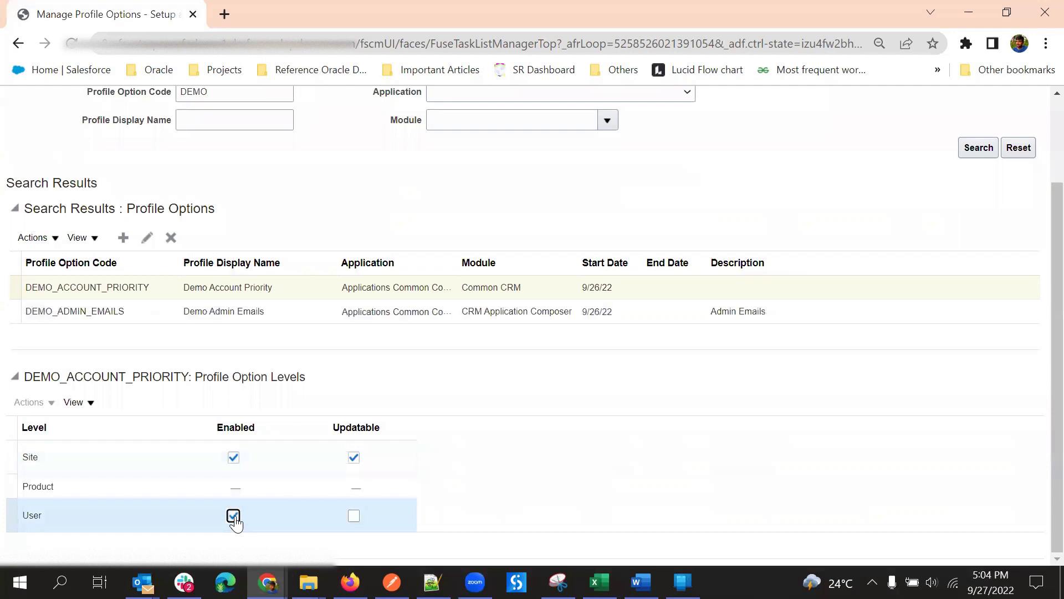
{"action": "left_click", "coordinate": [355, 516]}
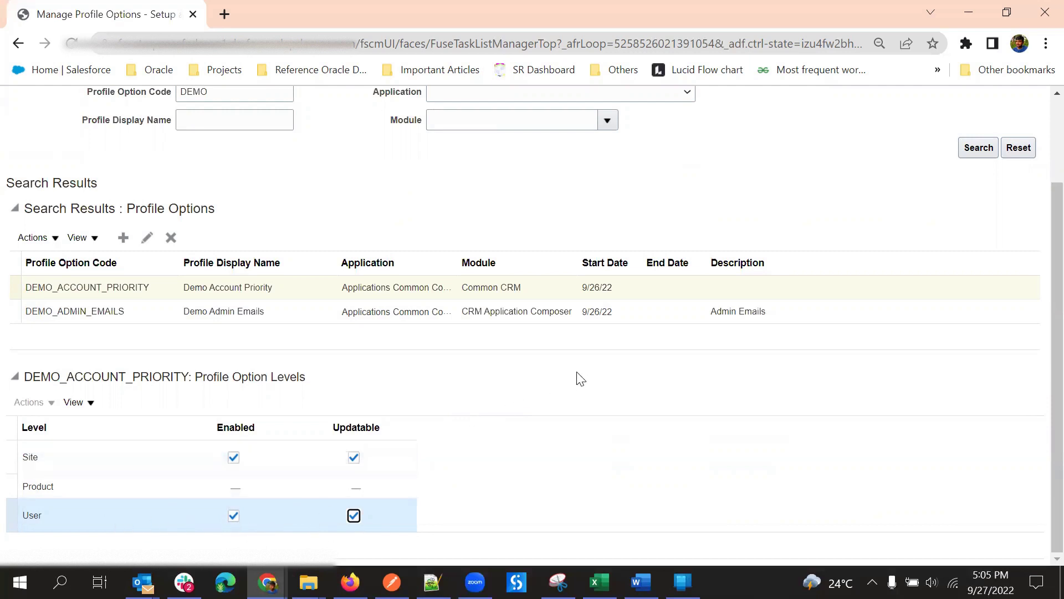
Step: Save the profile option level settings, review them and close Manage Profile Options
{"action": "scroll", "coordinate": [549, 374], "scroll_direction": "up", "scroll_amount": 2}
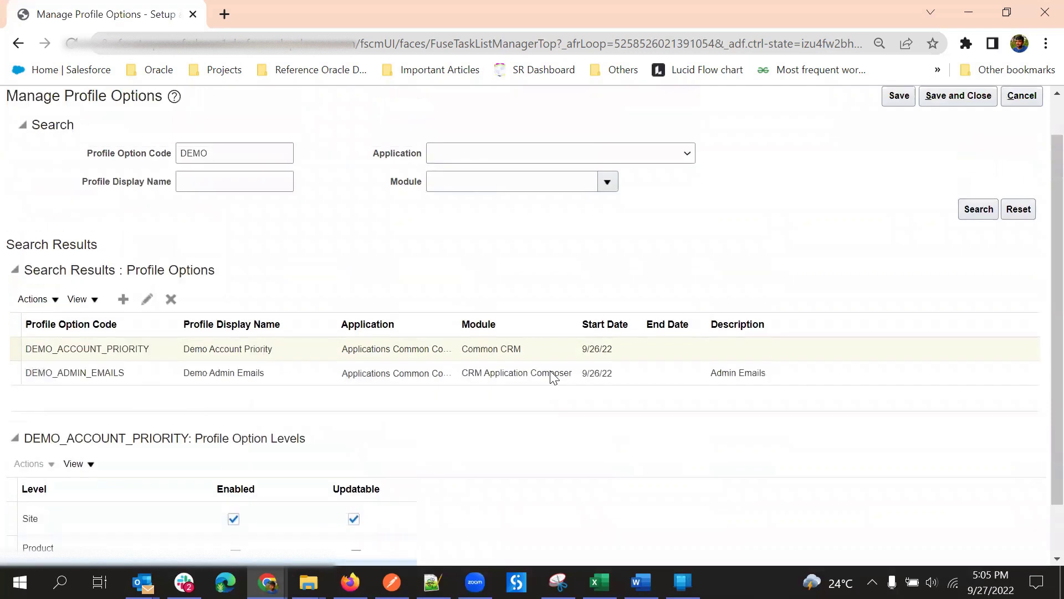
{"action": "left_click", "coordinate": [899, 142]}
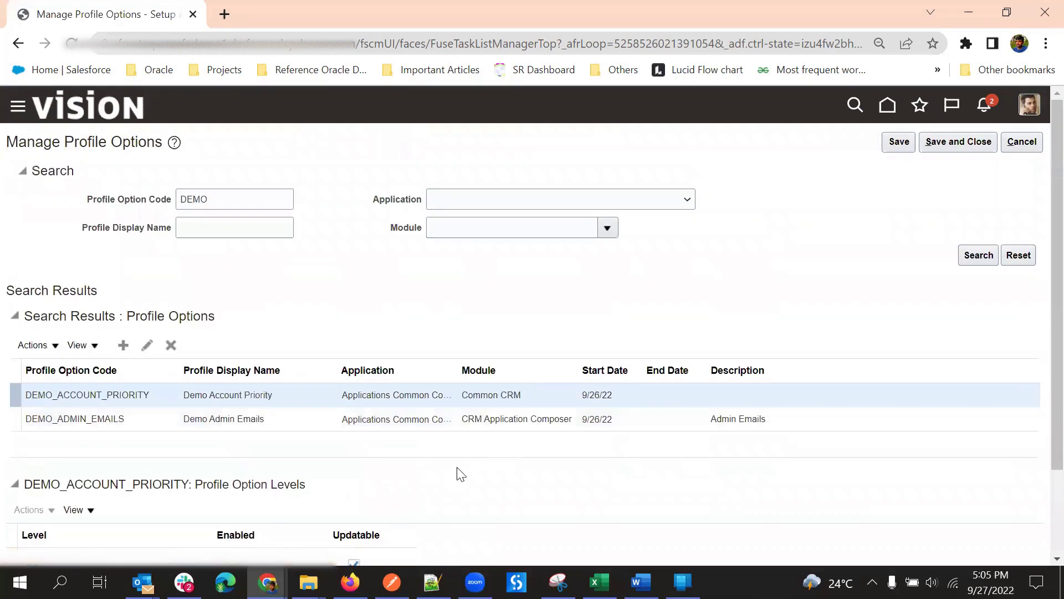
{"action": "scroll", "coordinate": [457, 474], "scroll_direction": "down", "scroll_amount": 2}
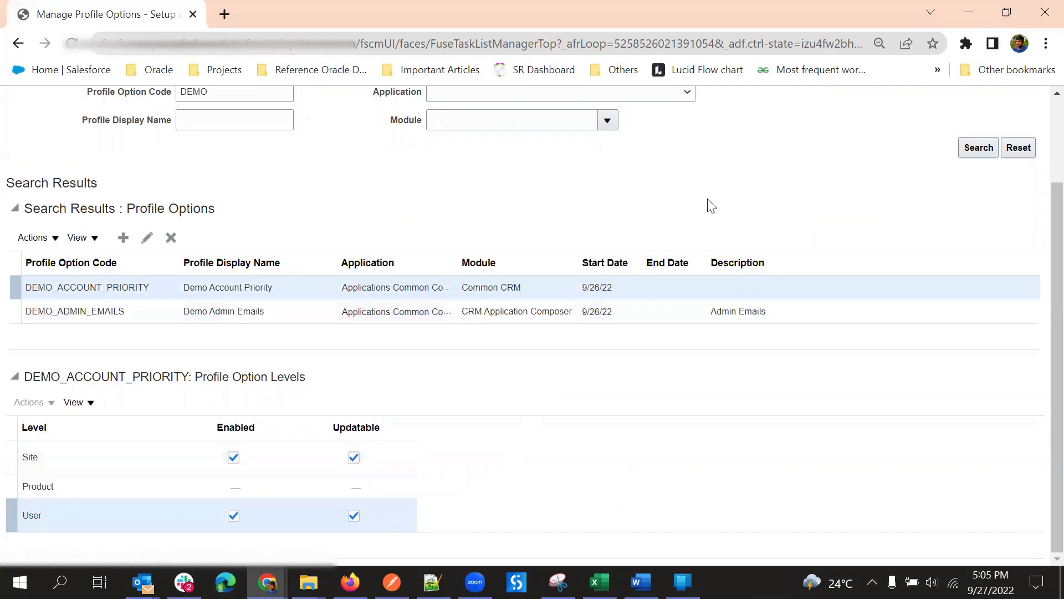
{"action": "scroll", "coordinate": [715, 204], "scroll_direction": "up", "scroll_amount": 2}
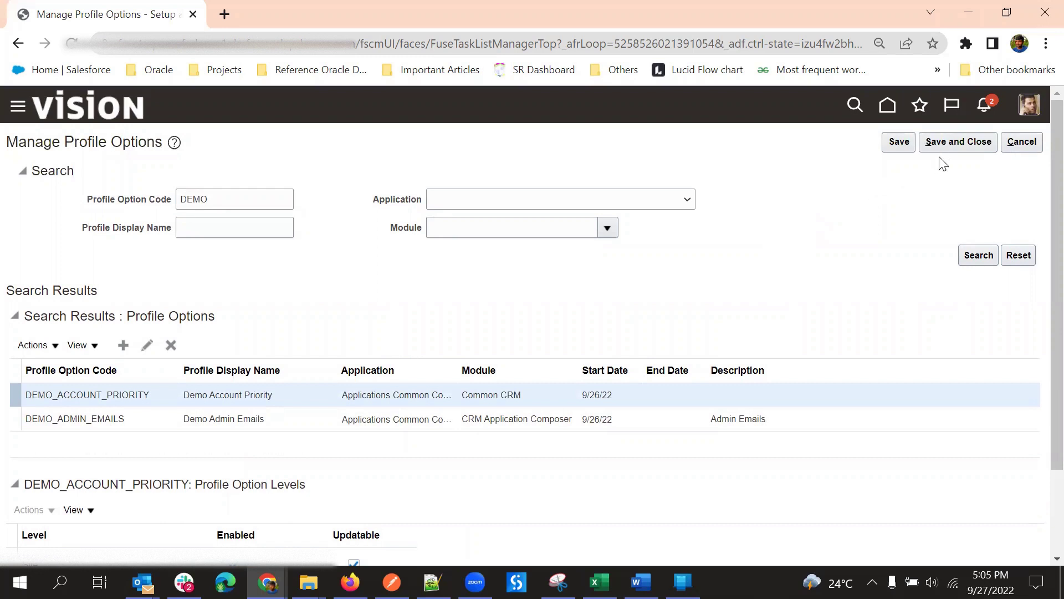
{"action": "left_click", "coordinate": [962, 140]}
Step: Search the setup tasks for "manage admin" and open Manage Administrator Profile Values
{"action": "left_click", "coordinate": [266, 196]}
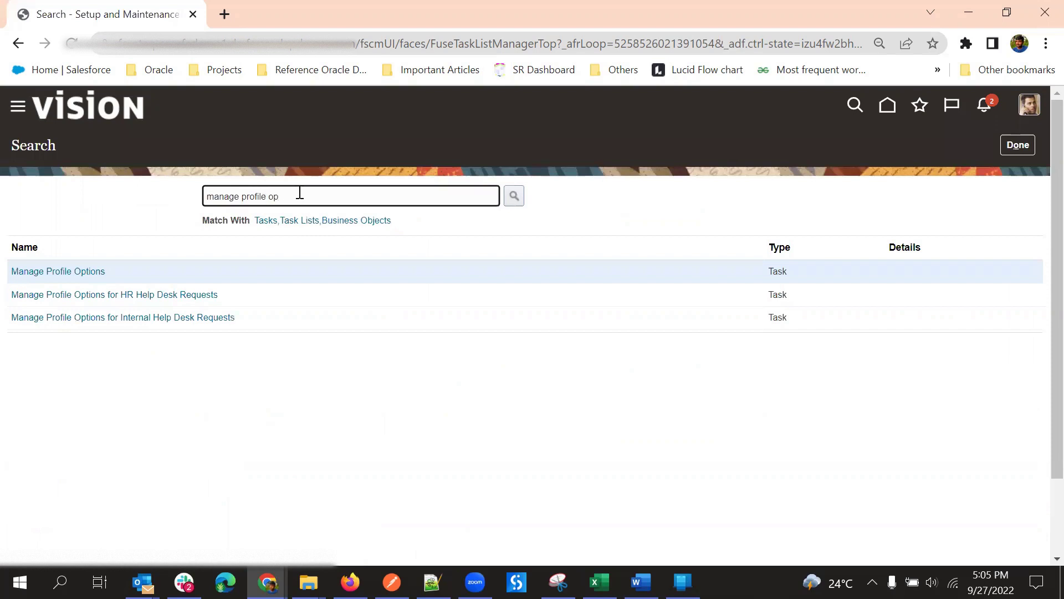
{"action": "key", "text": "BackSpace"}
{"action": "key", "text": "BackSpace"}
{"action": "key", "text": "BackSpace"}
{"action": "key", "text": "BackSpace"}
{"action": "key", "text": "BackSpace"}
{"action": "key", "text": "BackSpace"}
{"action": "key", "text": "BackSpace"}
{"action": "key", "text": "BackSpace"}
{"action": "key", "text": "BackSpace"}
{"action": "key", "text": "BackSpace"}
{"action": "type", "text": "admin"}
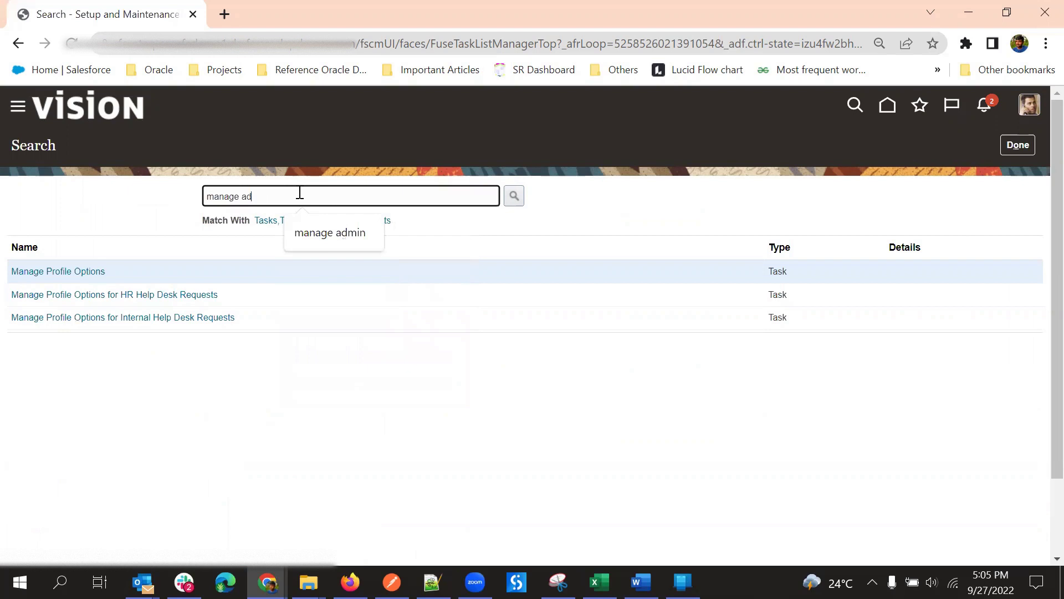
{"action": "left_click", "coordinate": [314, 230]}
{"action": "key", "text": "Return"}
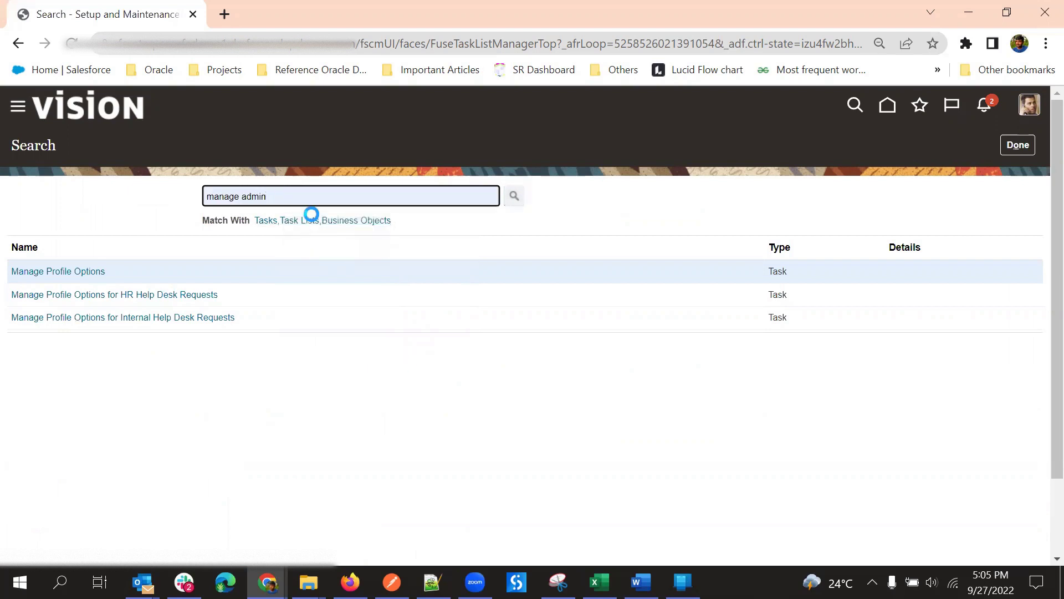
{"action": "left_click", "coordinate": [138, 317]}
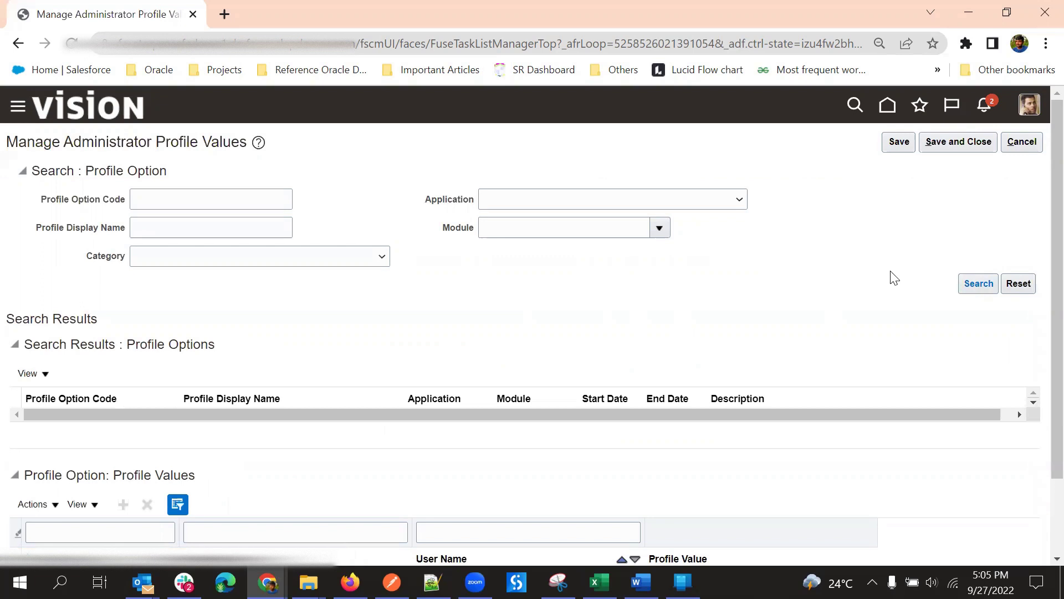
Step: Search the administrator profile values by the profile option code DEMO
{"action": "left_click", "coordinate": [218, 206]}
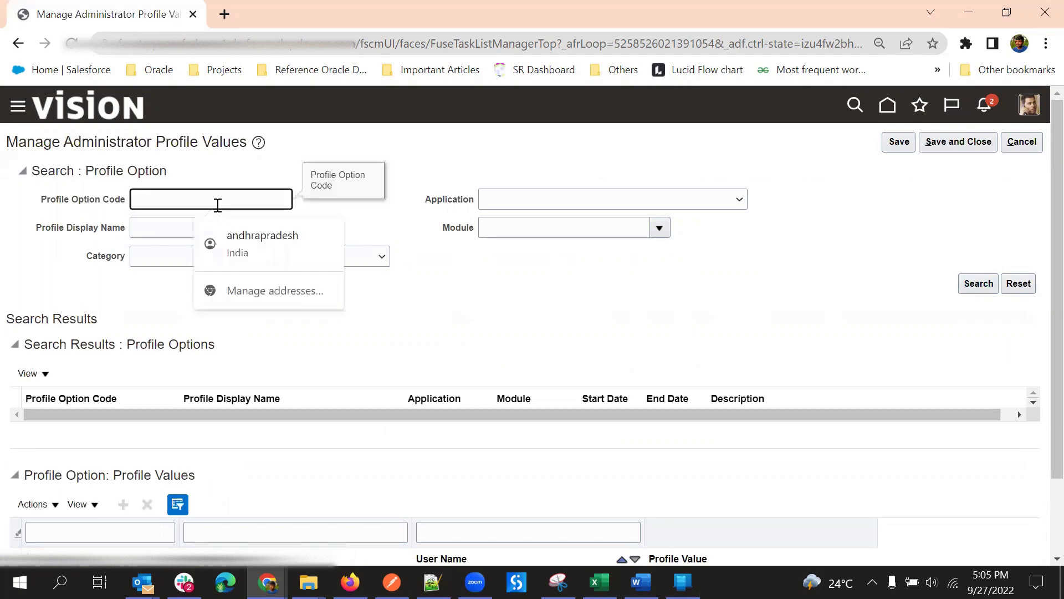
{"action": "type", "text": "DEMEO"}
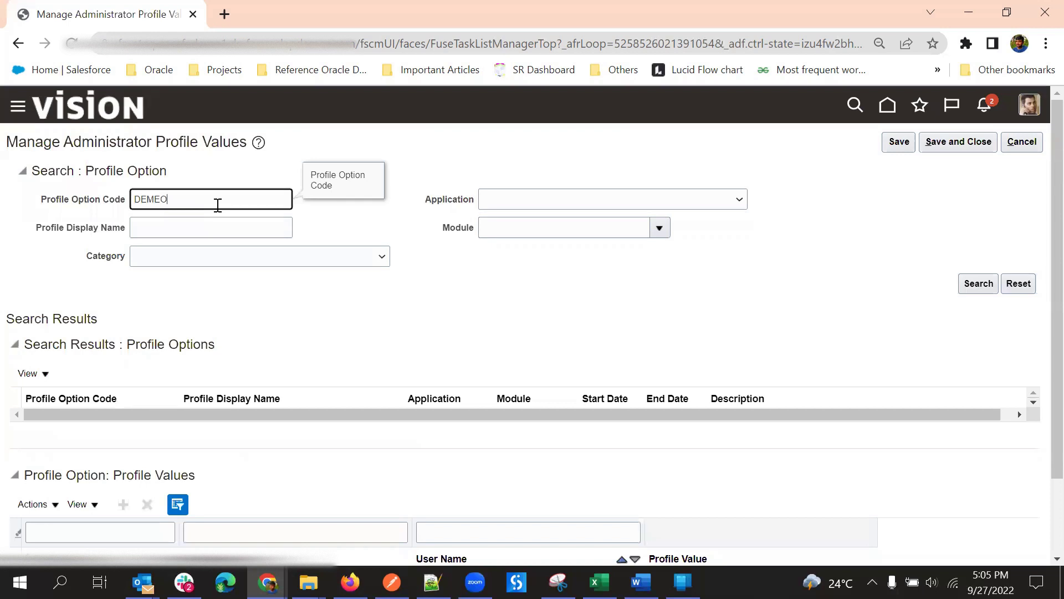
{"action": "key", "text": "BackSpace"}
{"action": "key", "text": "BackSpace"}
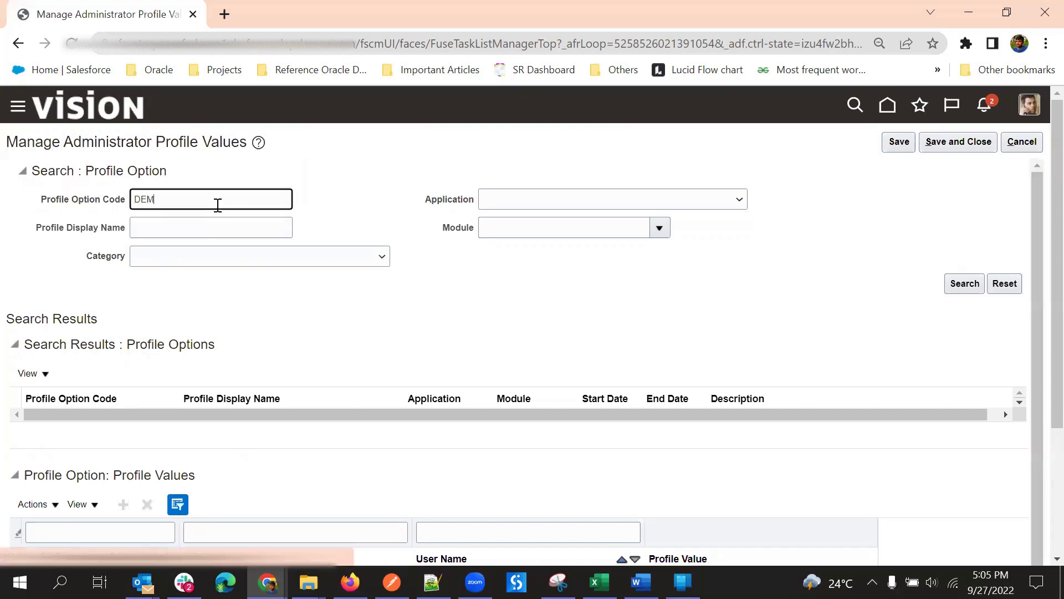
{"action": "type", "text": "O"}
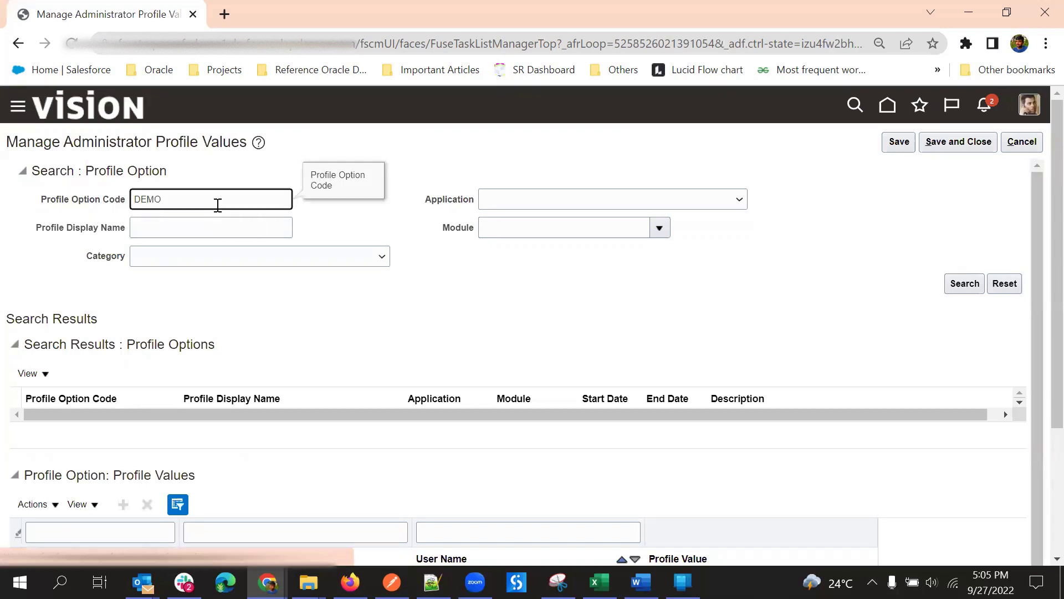
Step: Add a User-level profile value to DEMO_ACCOUNT_PRIORITY for the user 1cpq.integration with the value Low
{"action": "scroll", "coordinate": [444, 264], "scroll_direction": "down", "scroll_amount": 1}
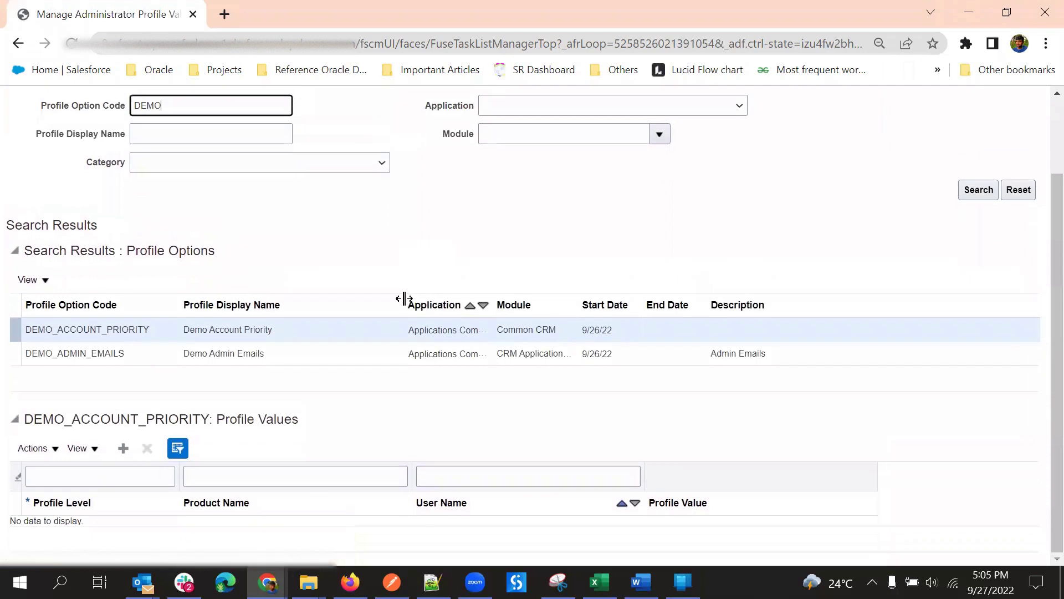
{"action": "left_click", "coordinate": [123, 448]}
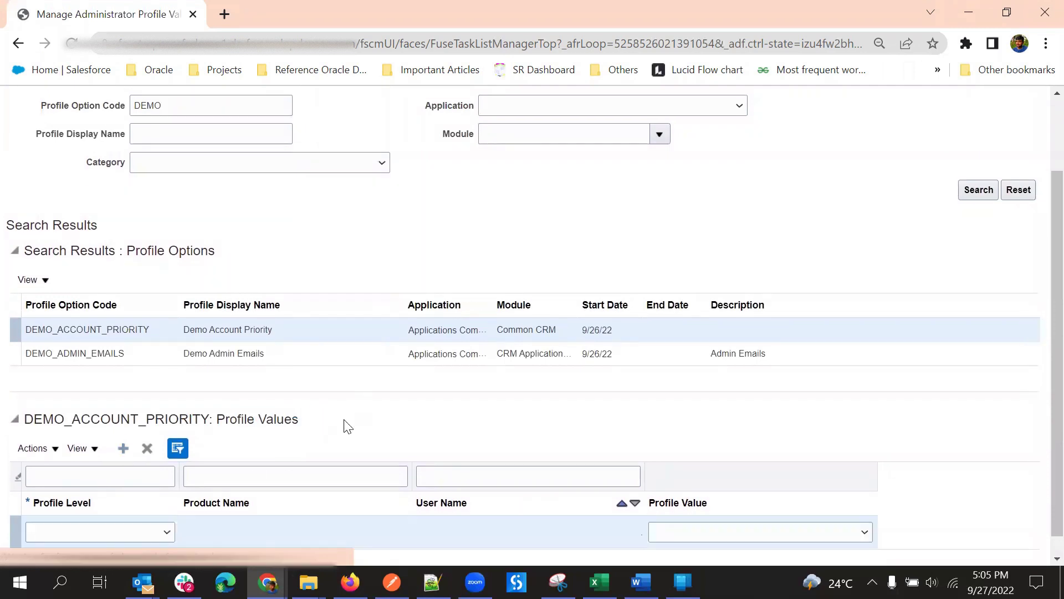
{"action": "left_click", "coordinate": [125, 517]}
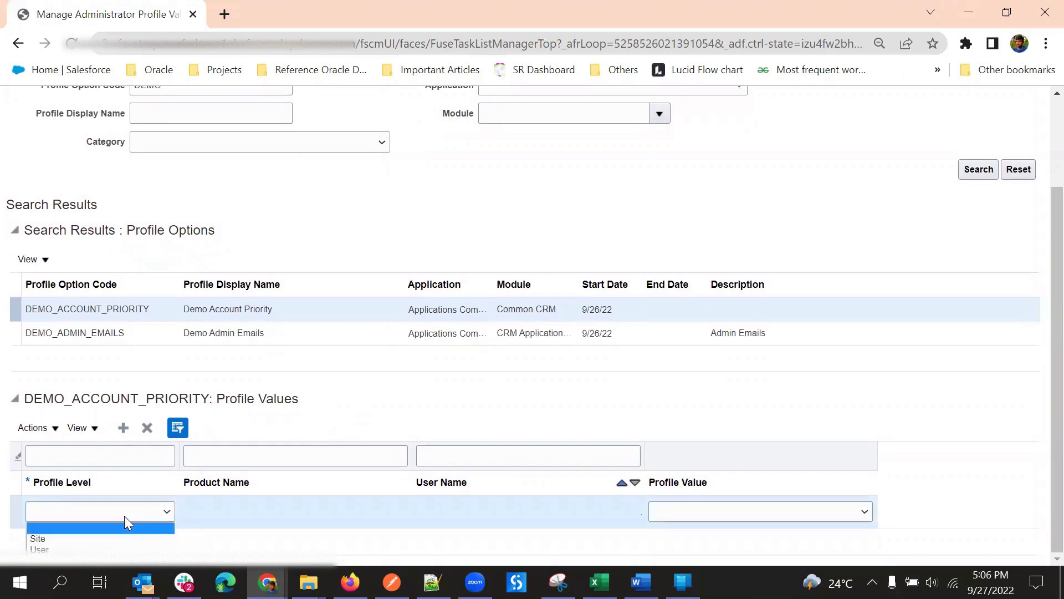
{"action": "left_click", "coordinate": [97, 548]}
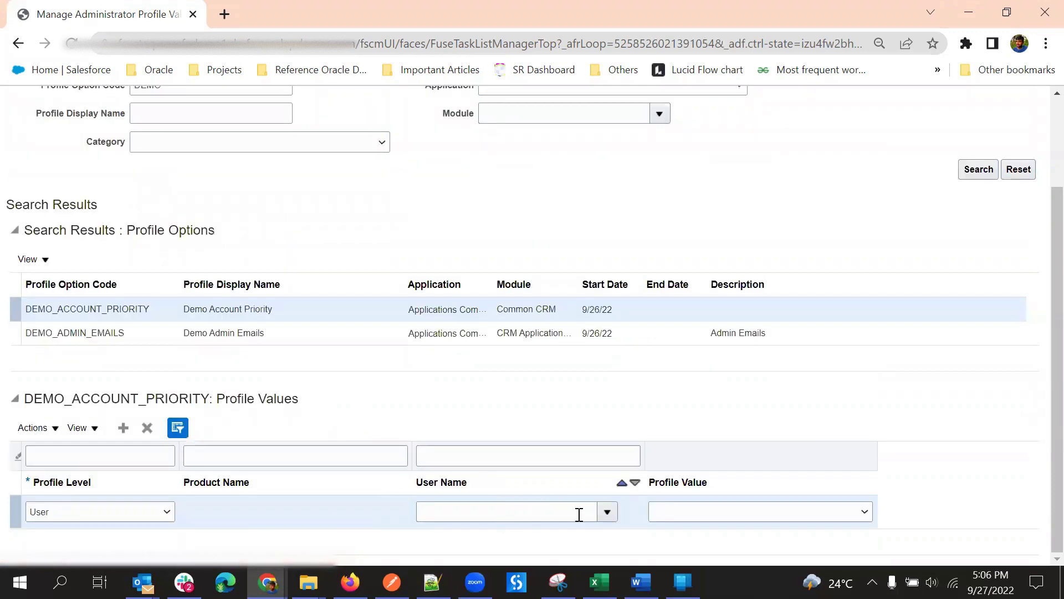
{"action": "left_click", "coordinate": [607, 511]}
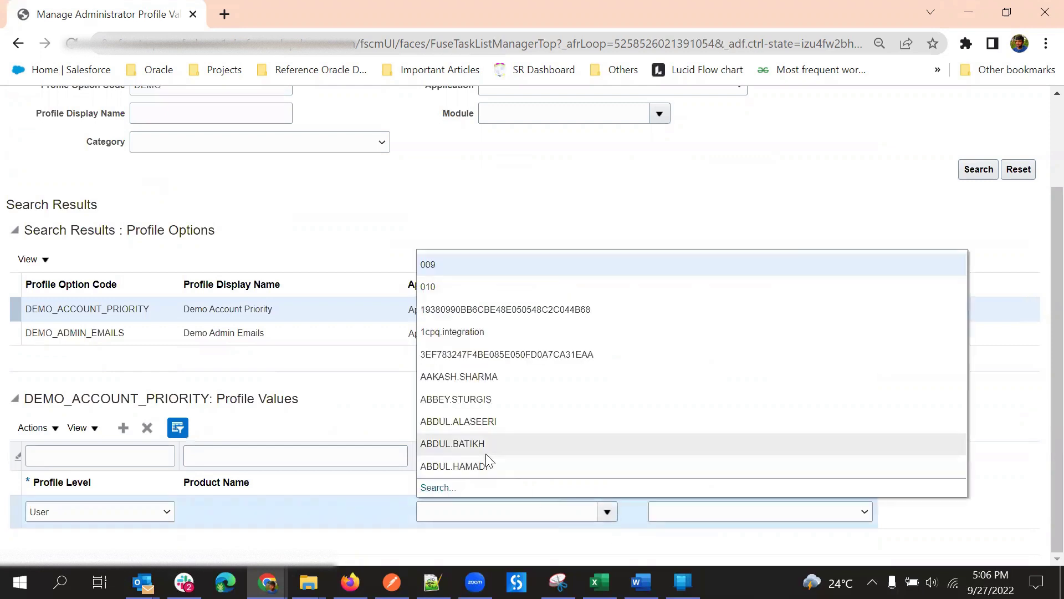
{"action": "left_click", "coordinate": [483, 331]}
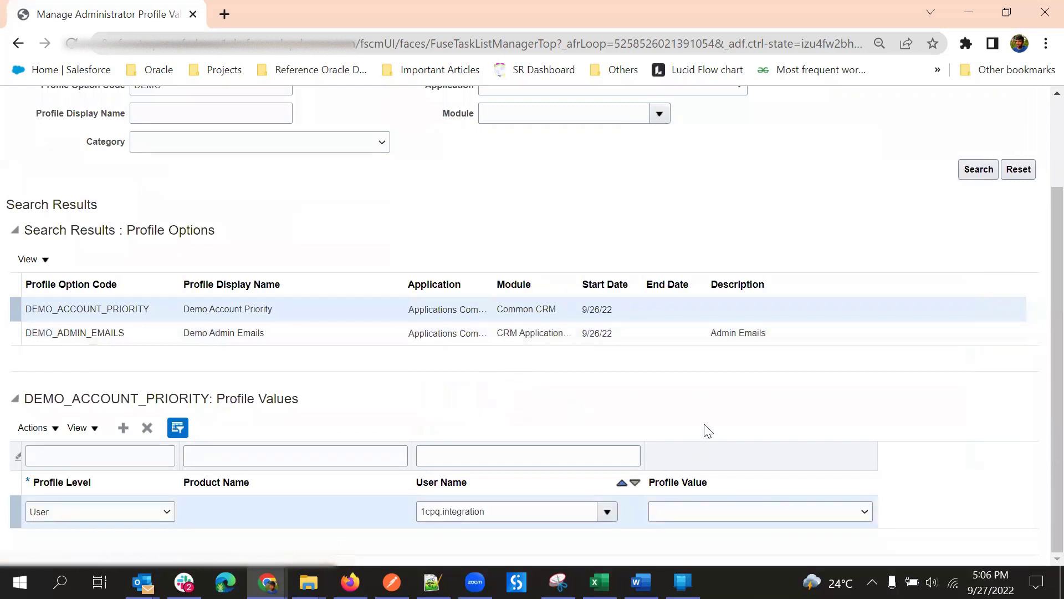
{"action": "left_click", "coordinate": [683, 513]}
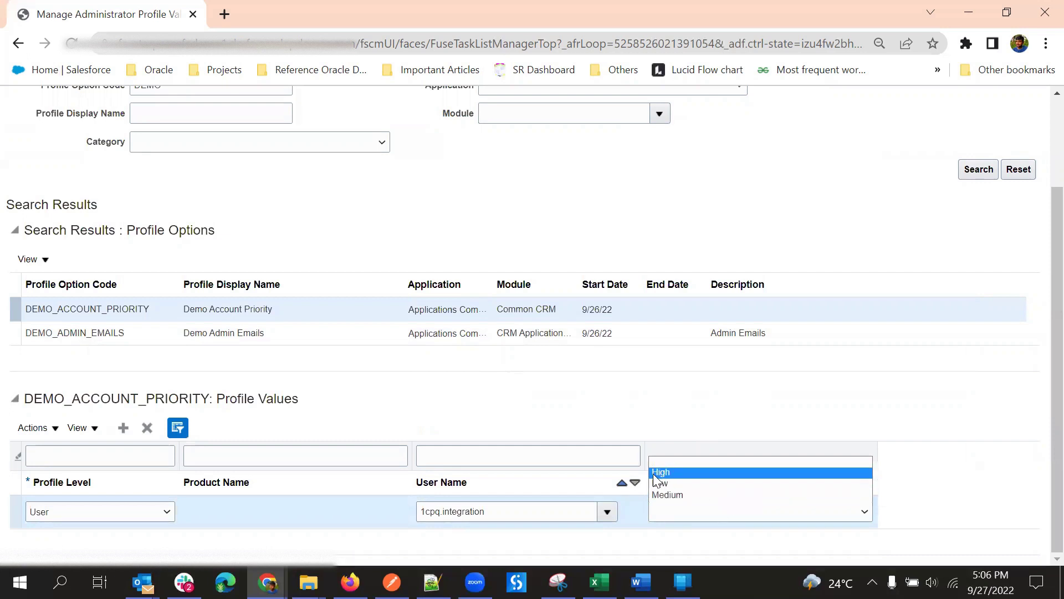
{"action": "left_click", "coordinate": [685, 484]}
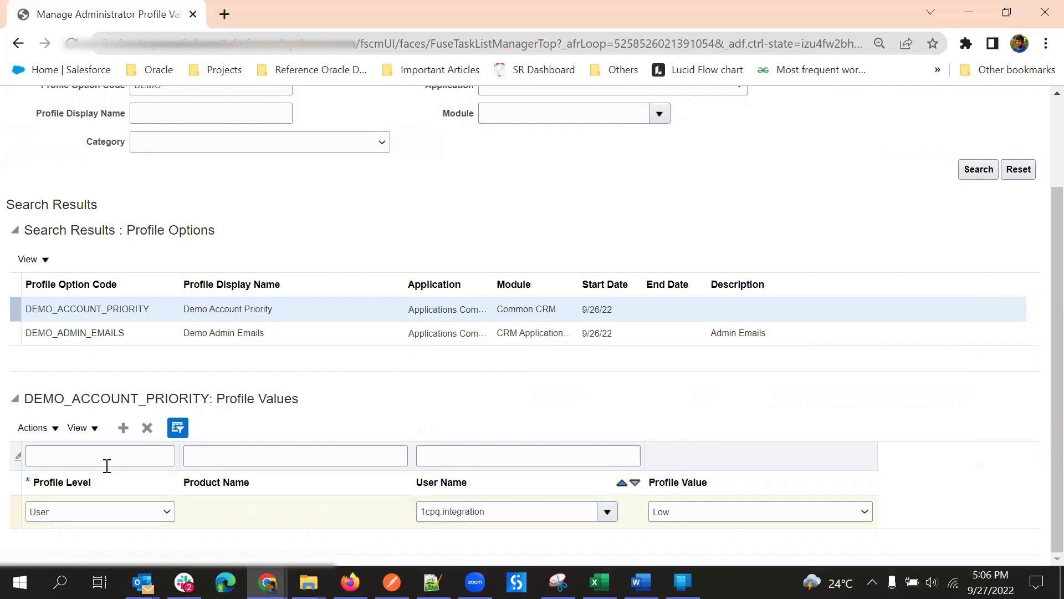
Step: Add a Site-level profile value to DEMO_ACCOUNT_PRIORITY and set it to High
{"action": "left_click", "coordinate": [123, 430]}
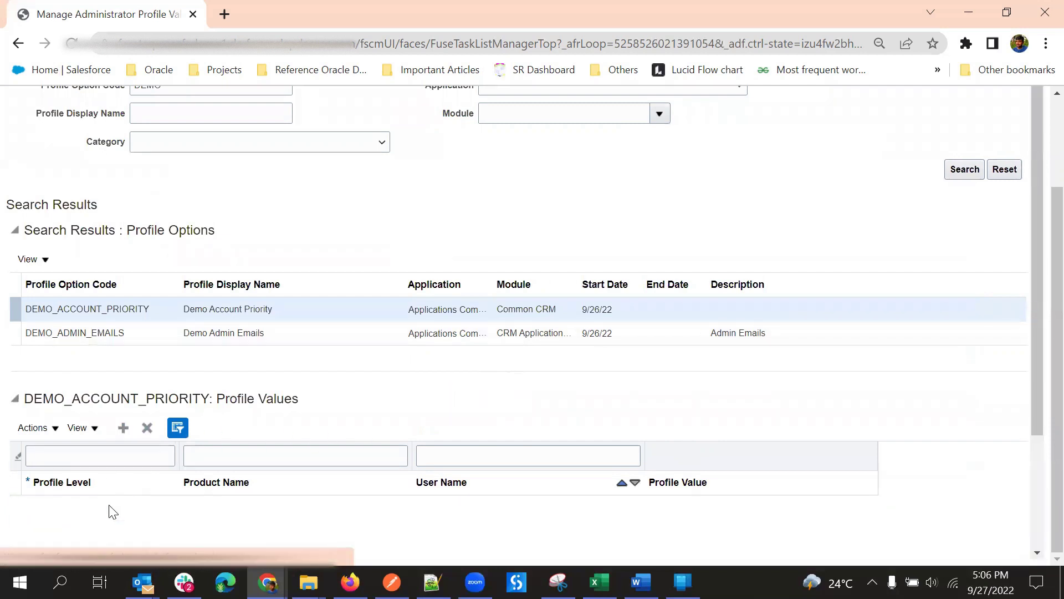
{"action": "left_click", "coordinate": [91, 505]}
{"action": "left_click", "coordinate": [79, 539]}
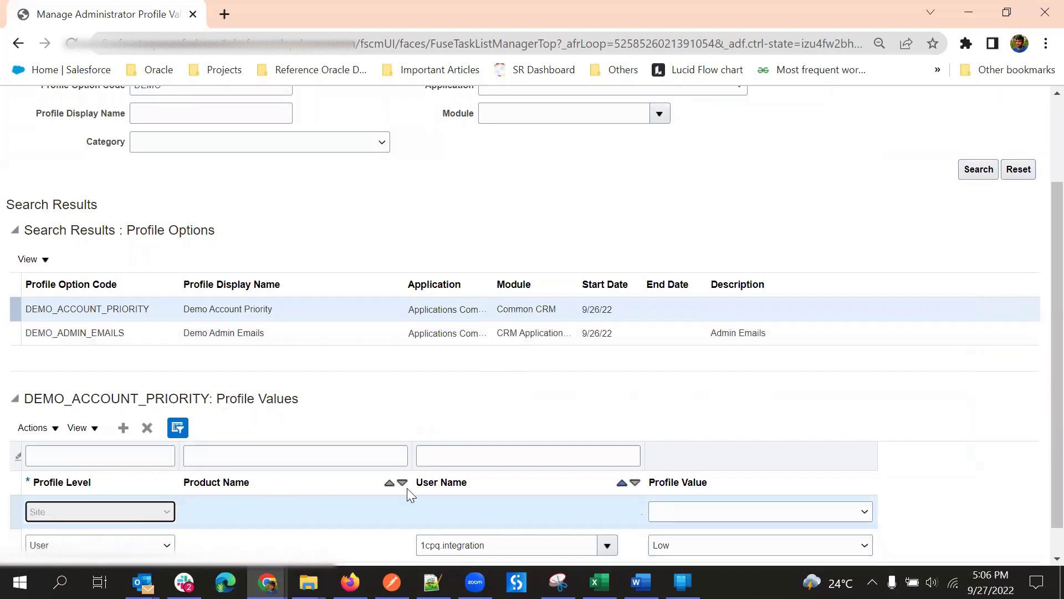
{"action": "left_click", "coordinate": [708, 482]}
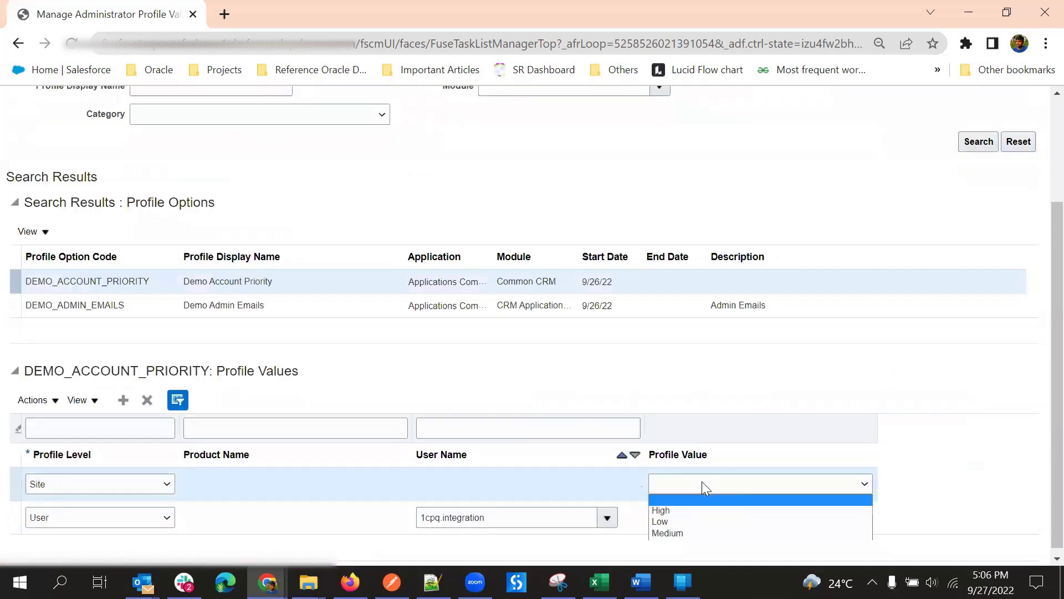
{"action": "left_click", "coordinate": [679, 509]}
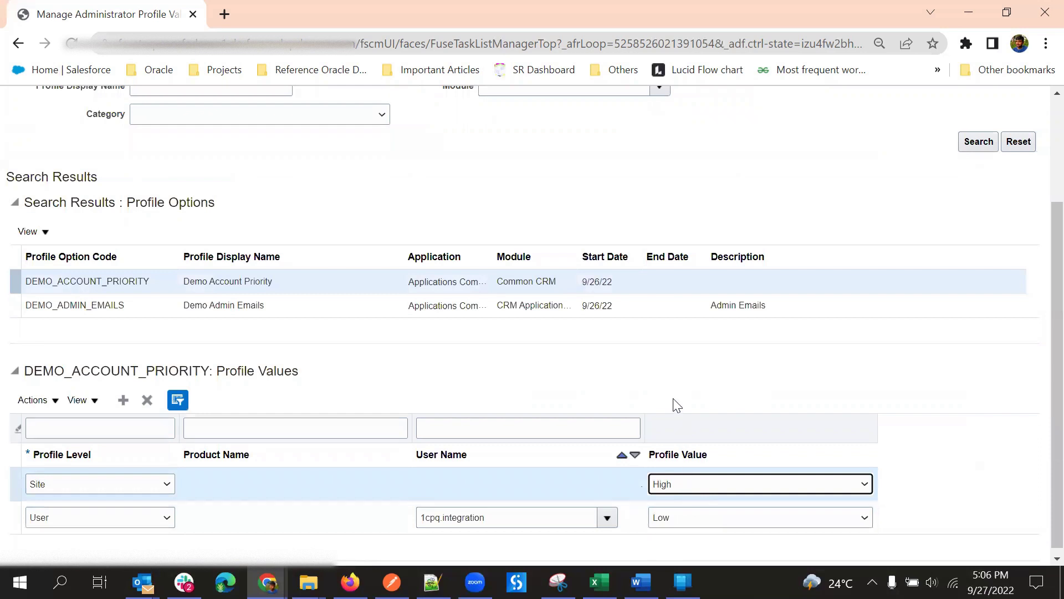
Step: Save the new profile values of DEMO_ACCOUNT_PRIORITY and review the saved Site and User rows
{"action": "scroll", "coordinate": [833, 222], "scroll_direction": "up", "scroll_amount": 3}
{"action": "left_click", "coordinate": [893, 105]}
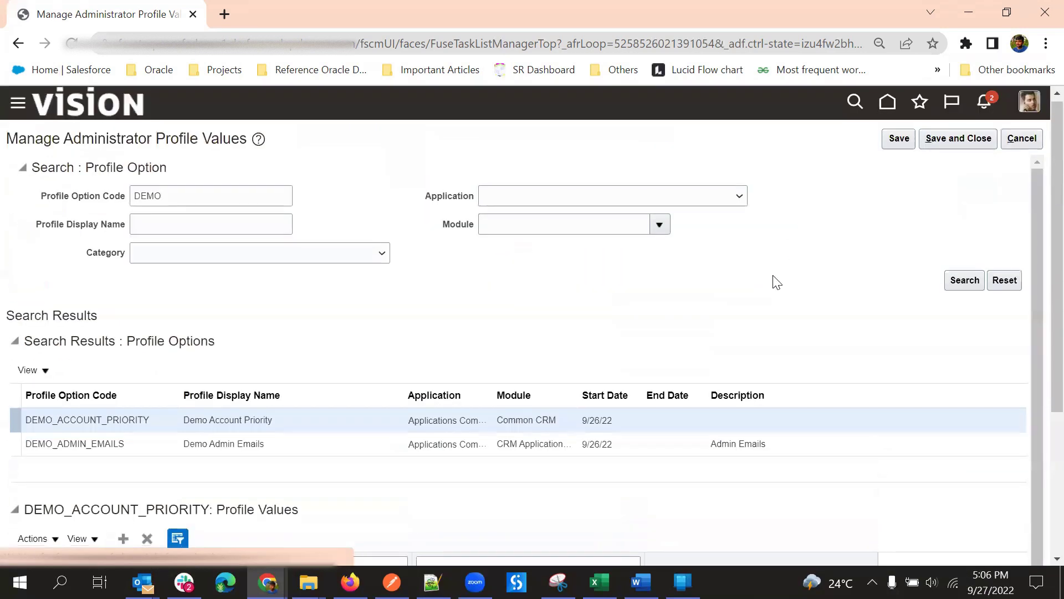
{"action": "scroll", "coordinate": [726, 322], "scroll_direction": "down", "scroll_amount": 3}
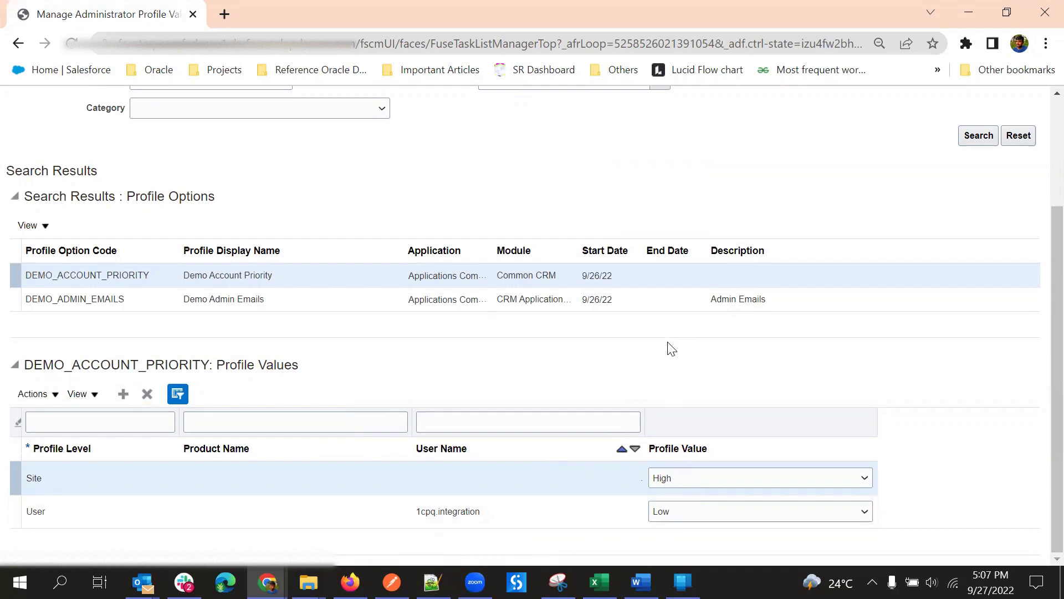
{"action": "scroll", "coordinate": [672, 350], "scroll_direction": "up", "scroll_amount": 3}
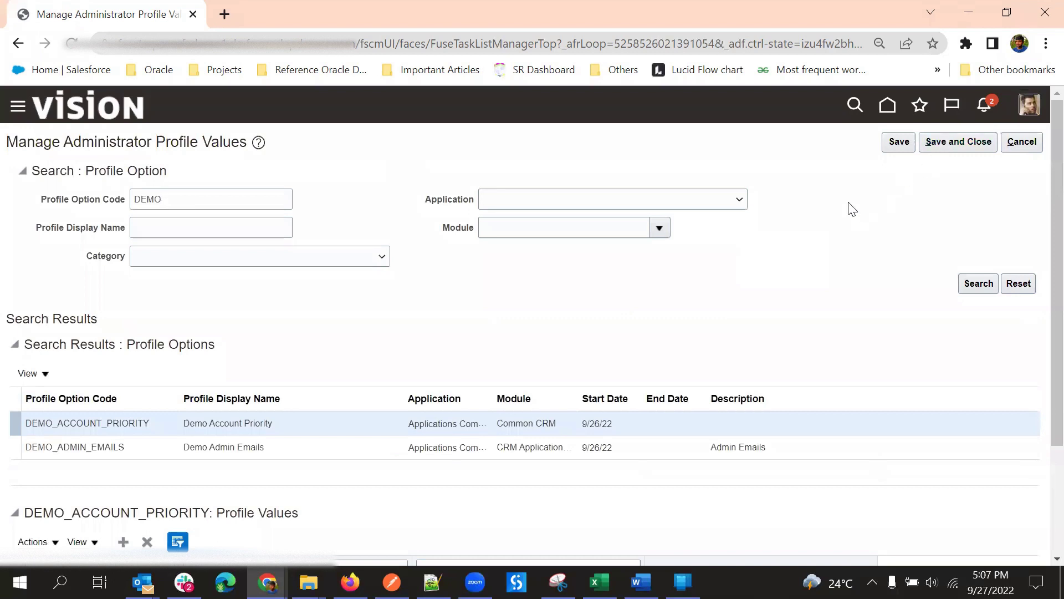